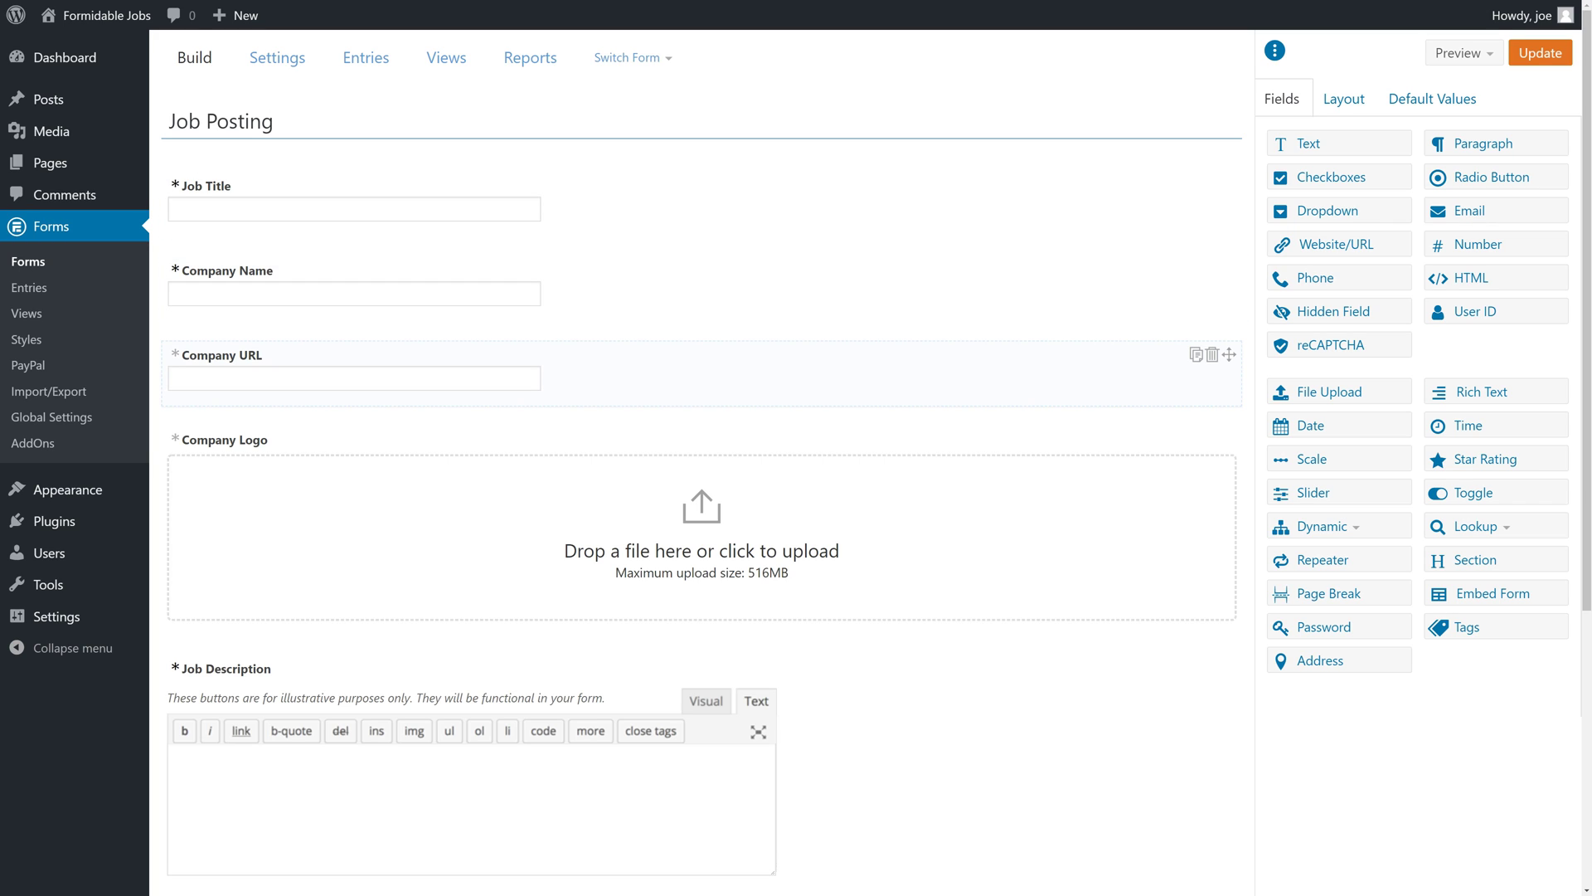
Add a new Text field and place it above Company Logo.
scroll(699, 340, down, 5)
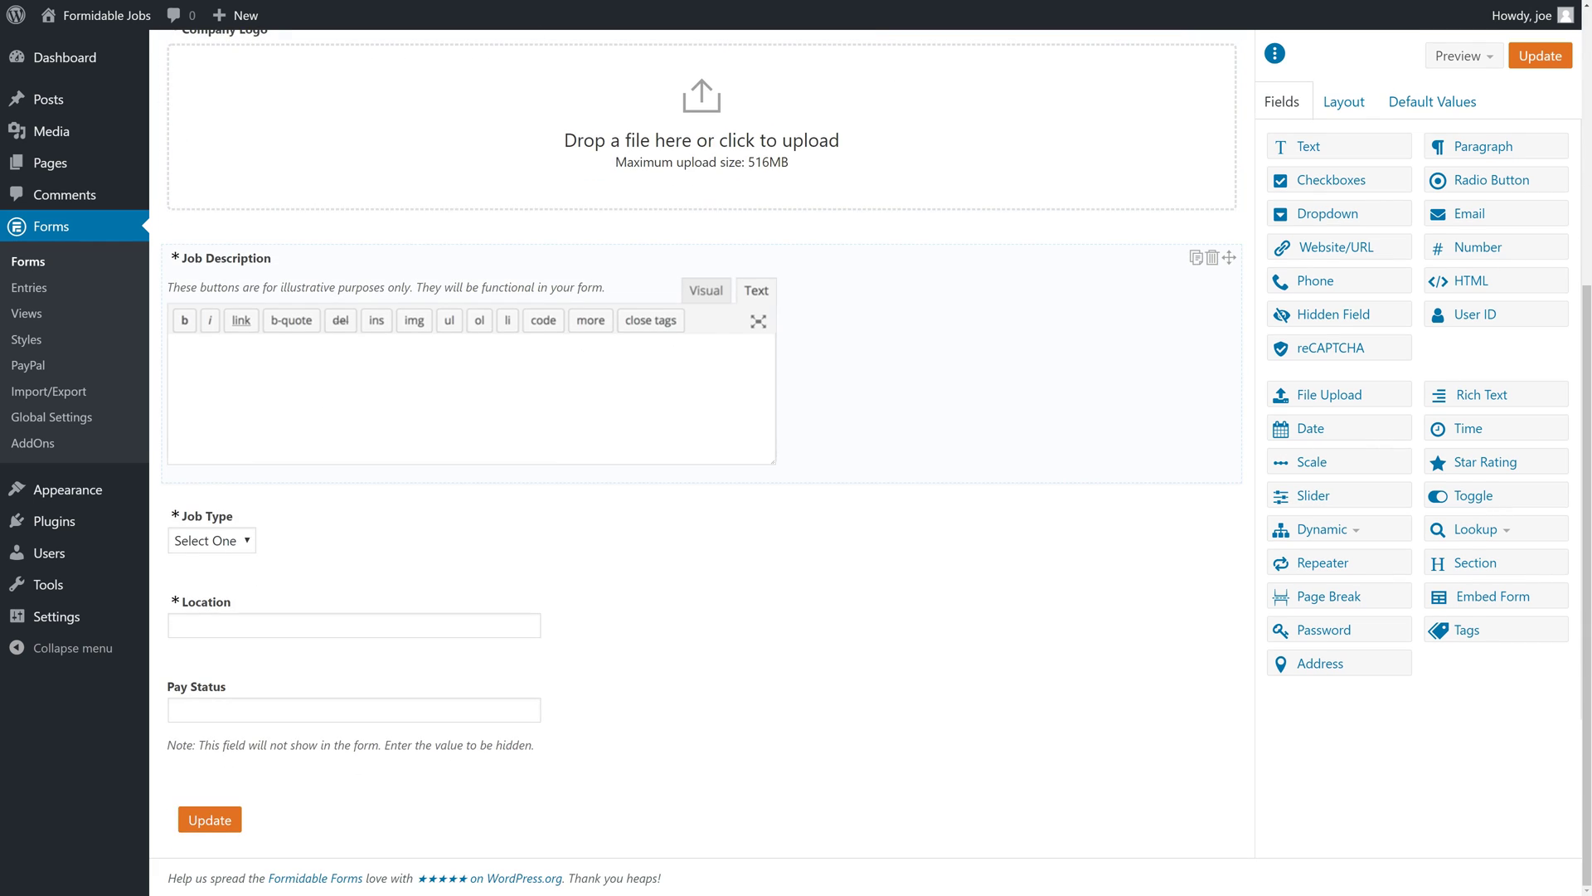
scroll(675, 398, up, 5)
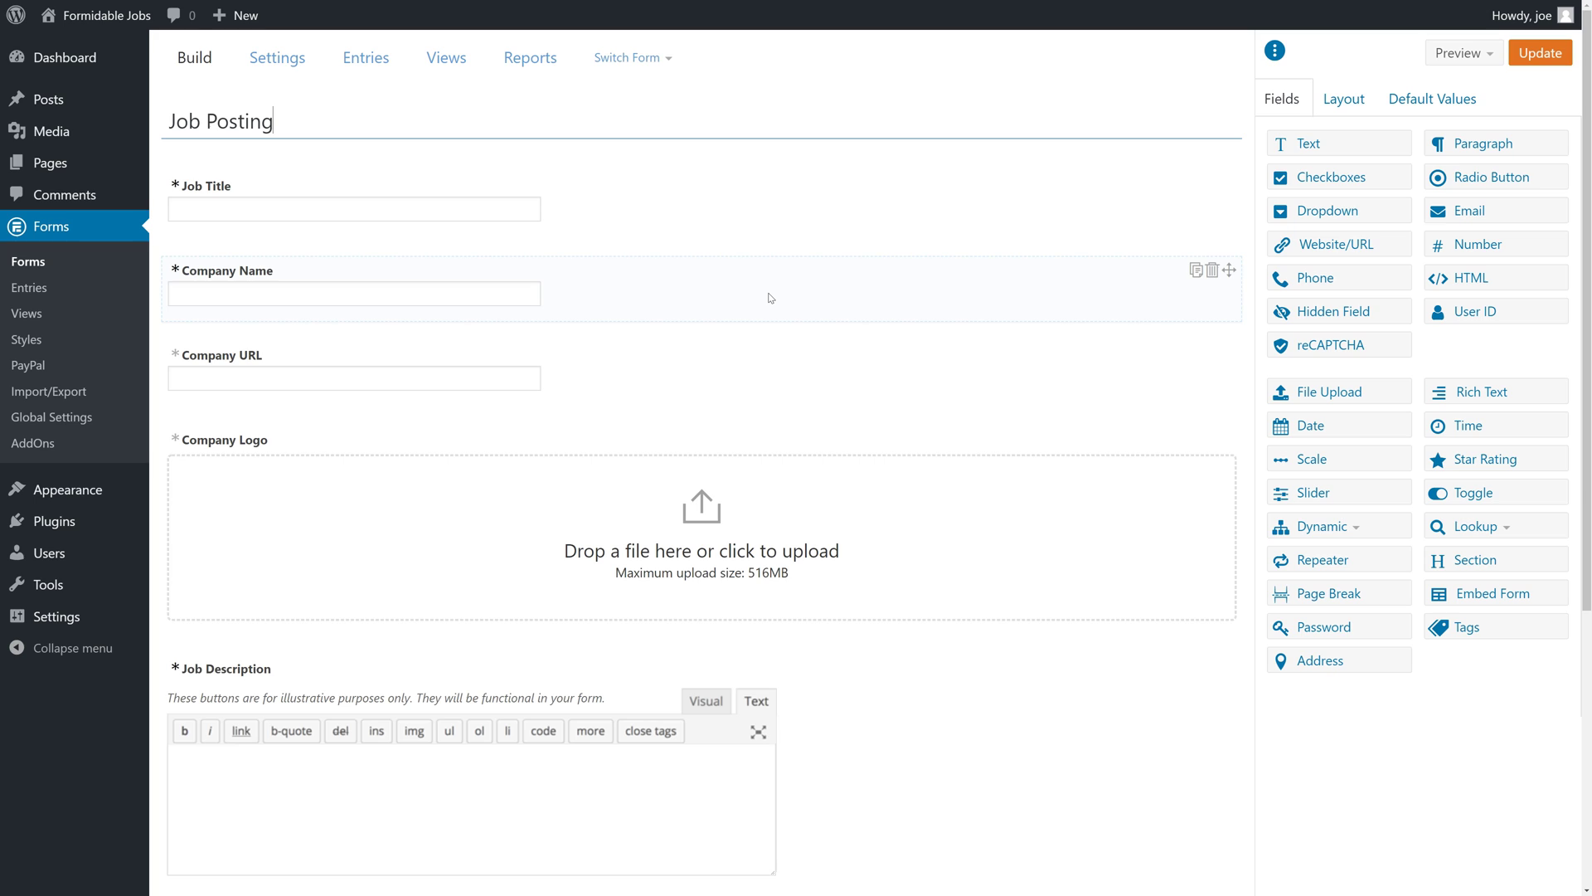
click(771, 298)
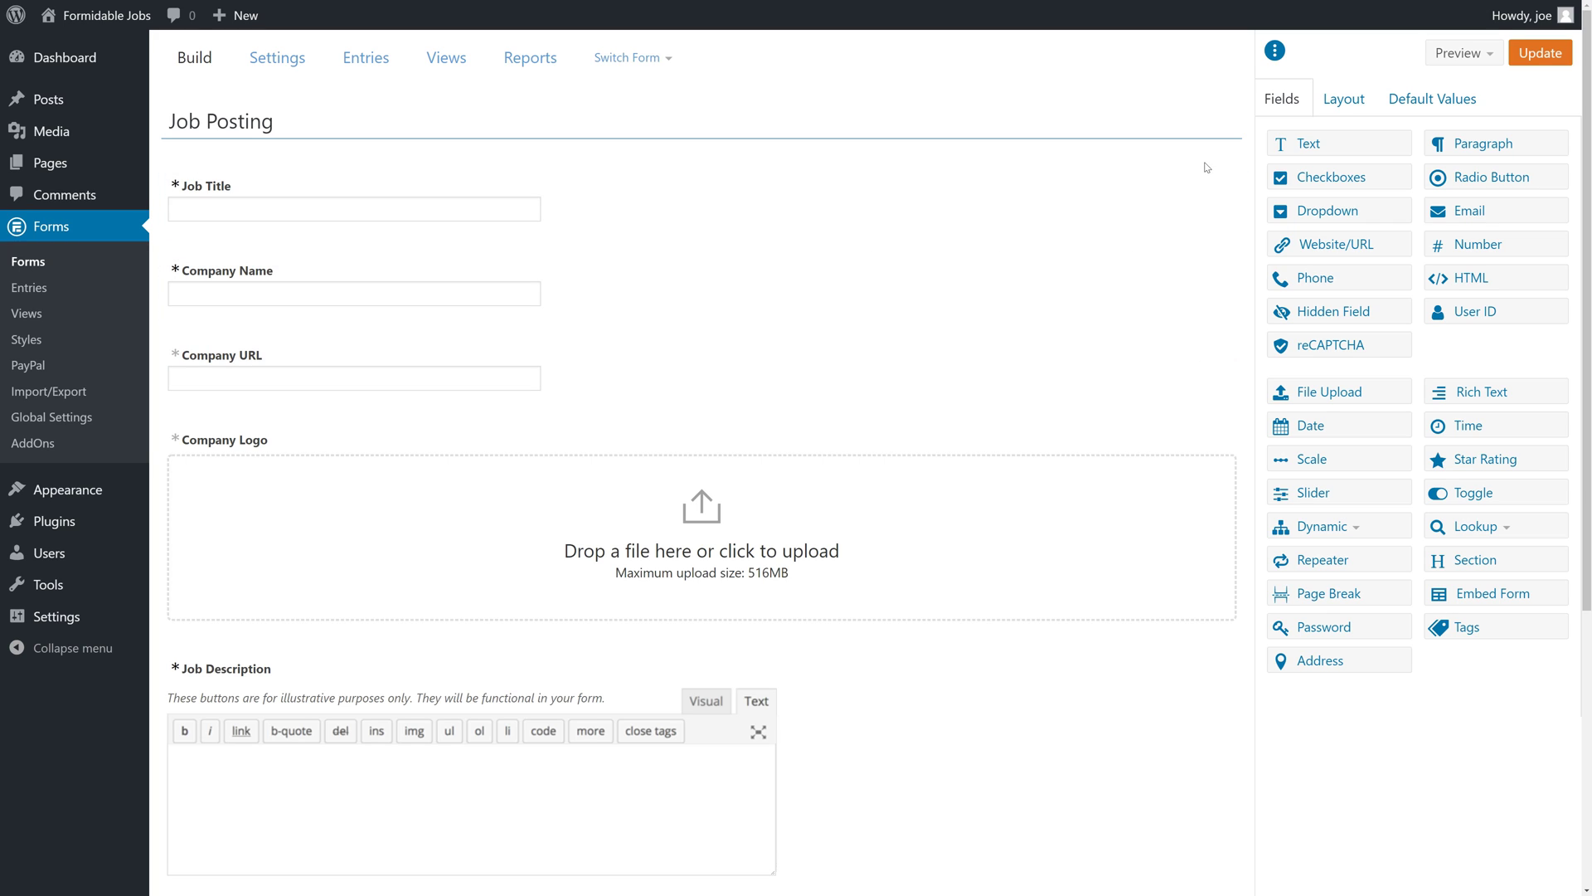
click(1342, 147)
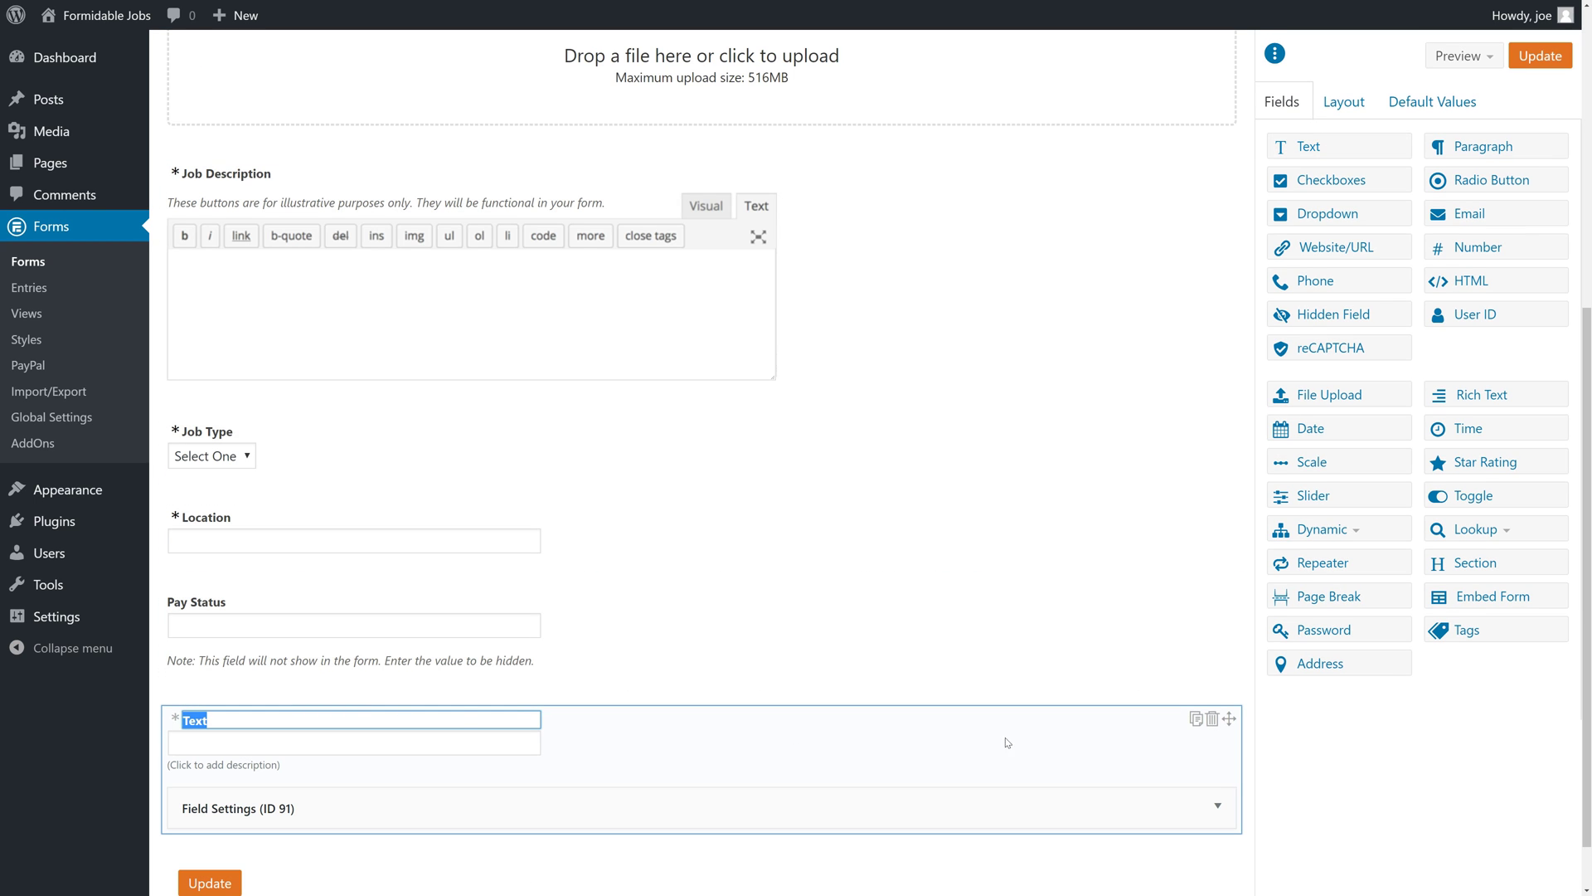
drag(1230, 718, 1214, 50)
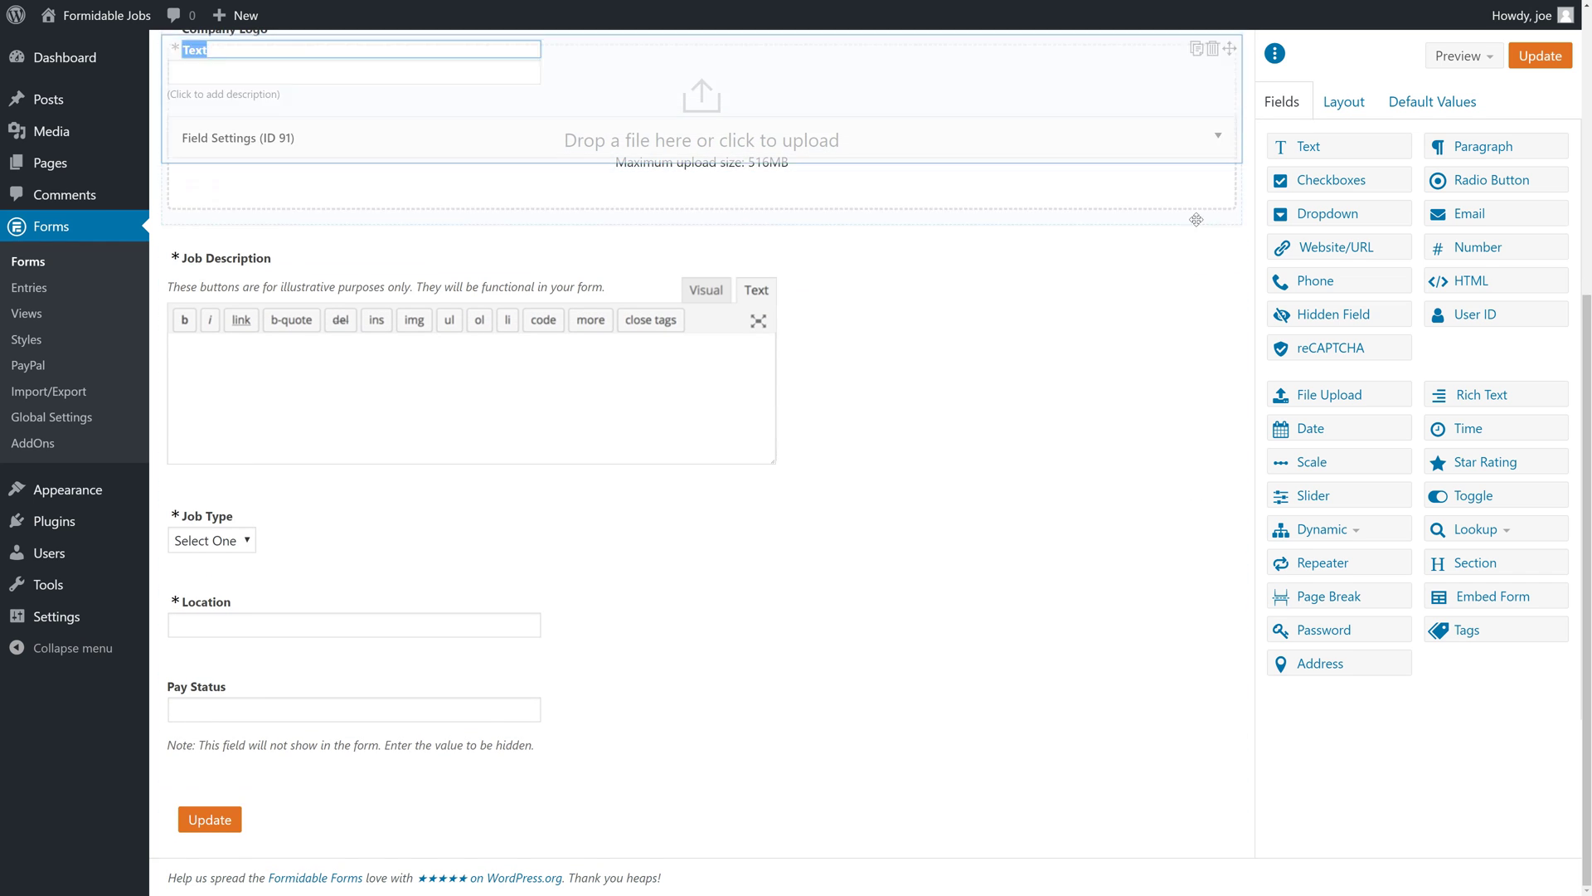
scroll(1119, 510, up, 5)
click(421, 530)
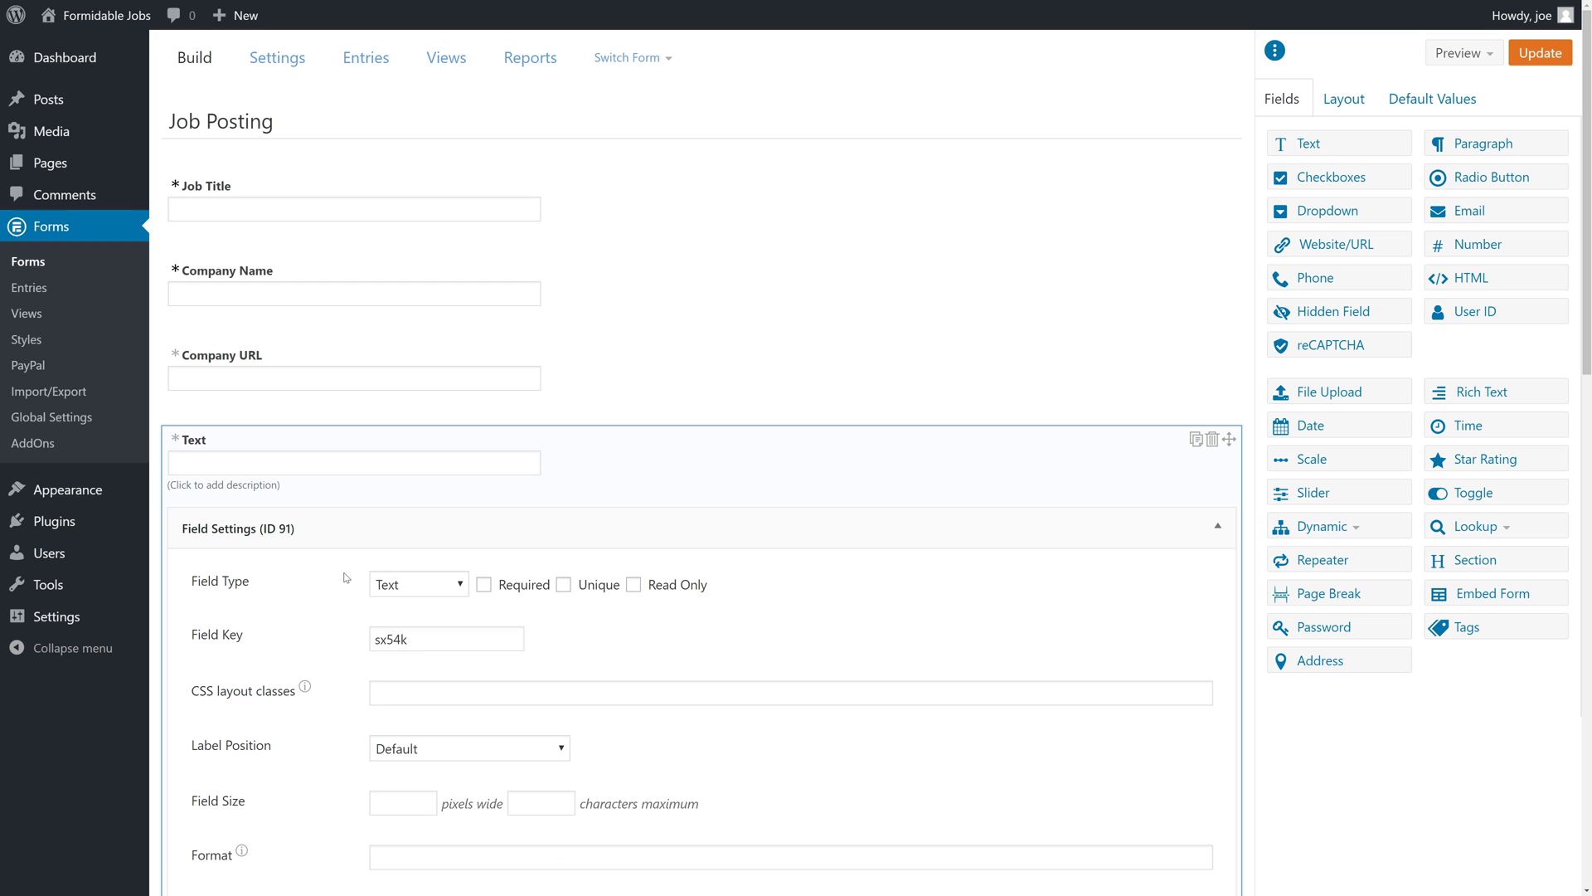
click(412, 587)
click(326, 614)
Label the field 'Name', make it required, and set its field key to 'username'.
click(291, 463)
text(Name)
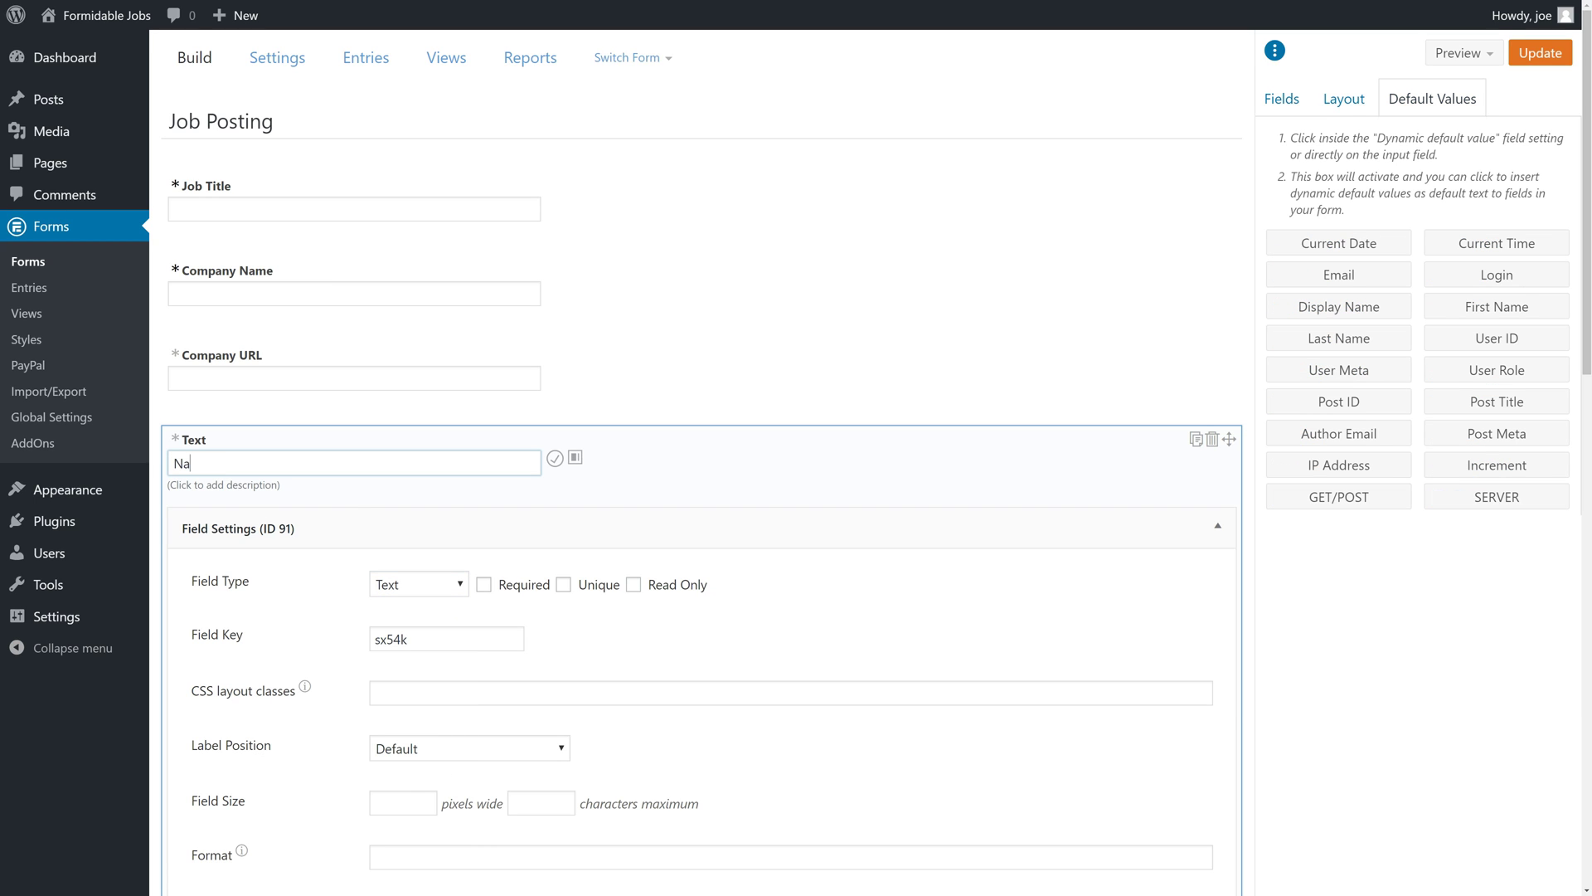
click(510, 591)
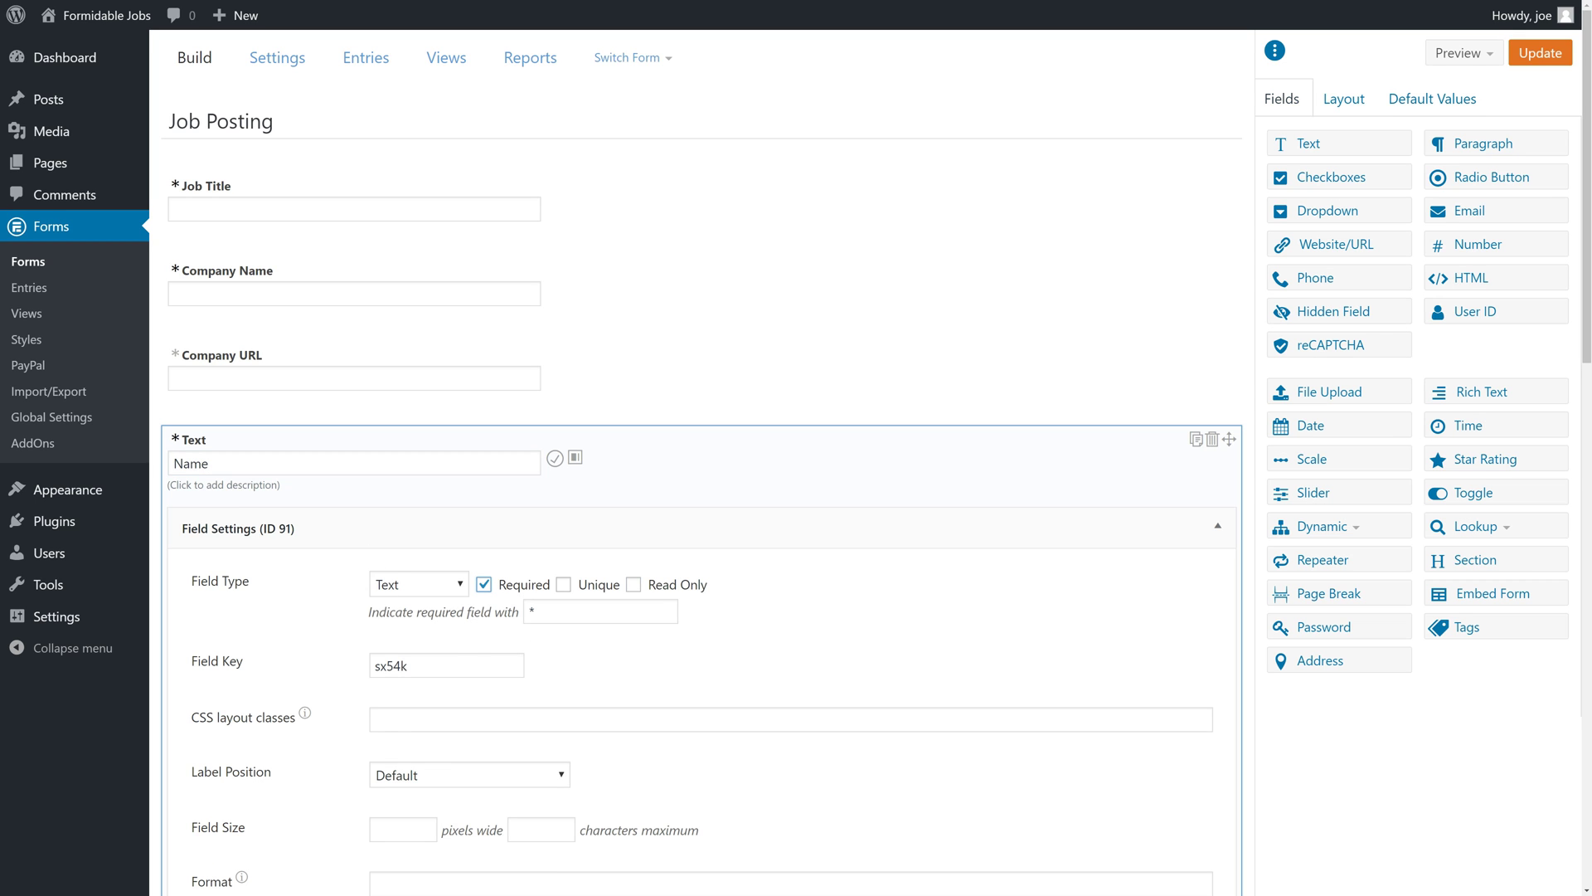
double_click(391, 665)
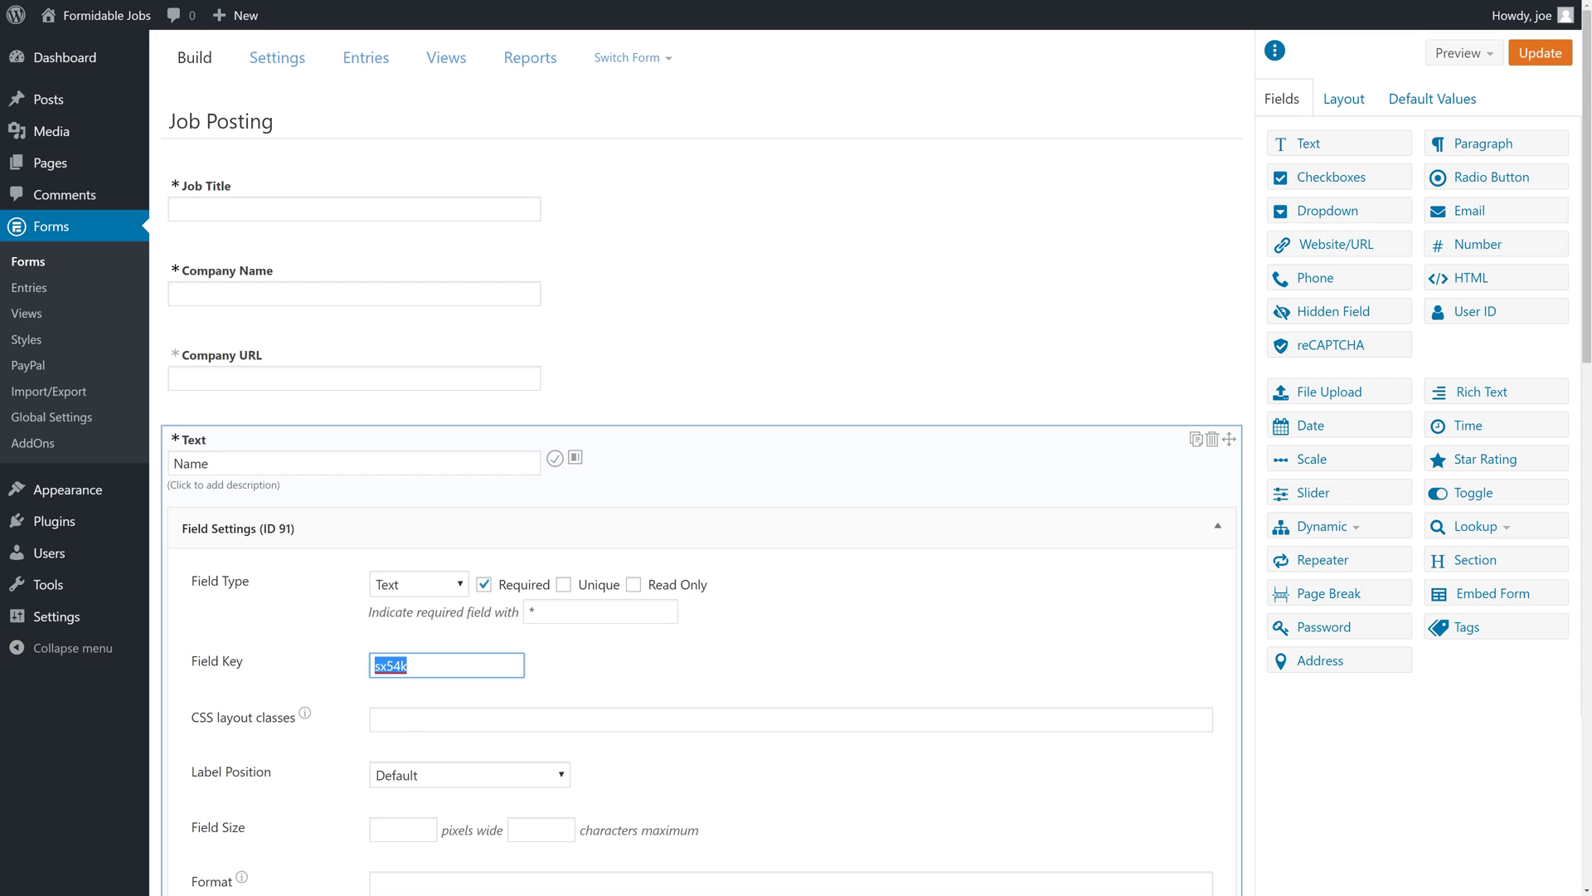
text(username)
scroll(696, 497, down, 3)
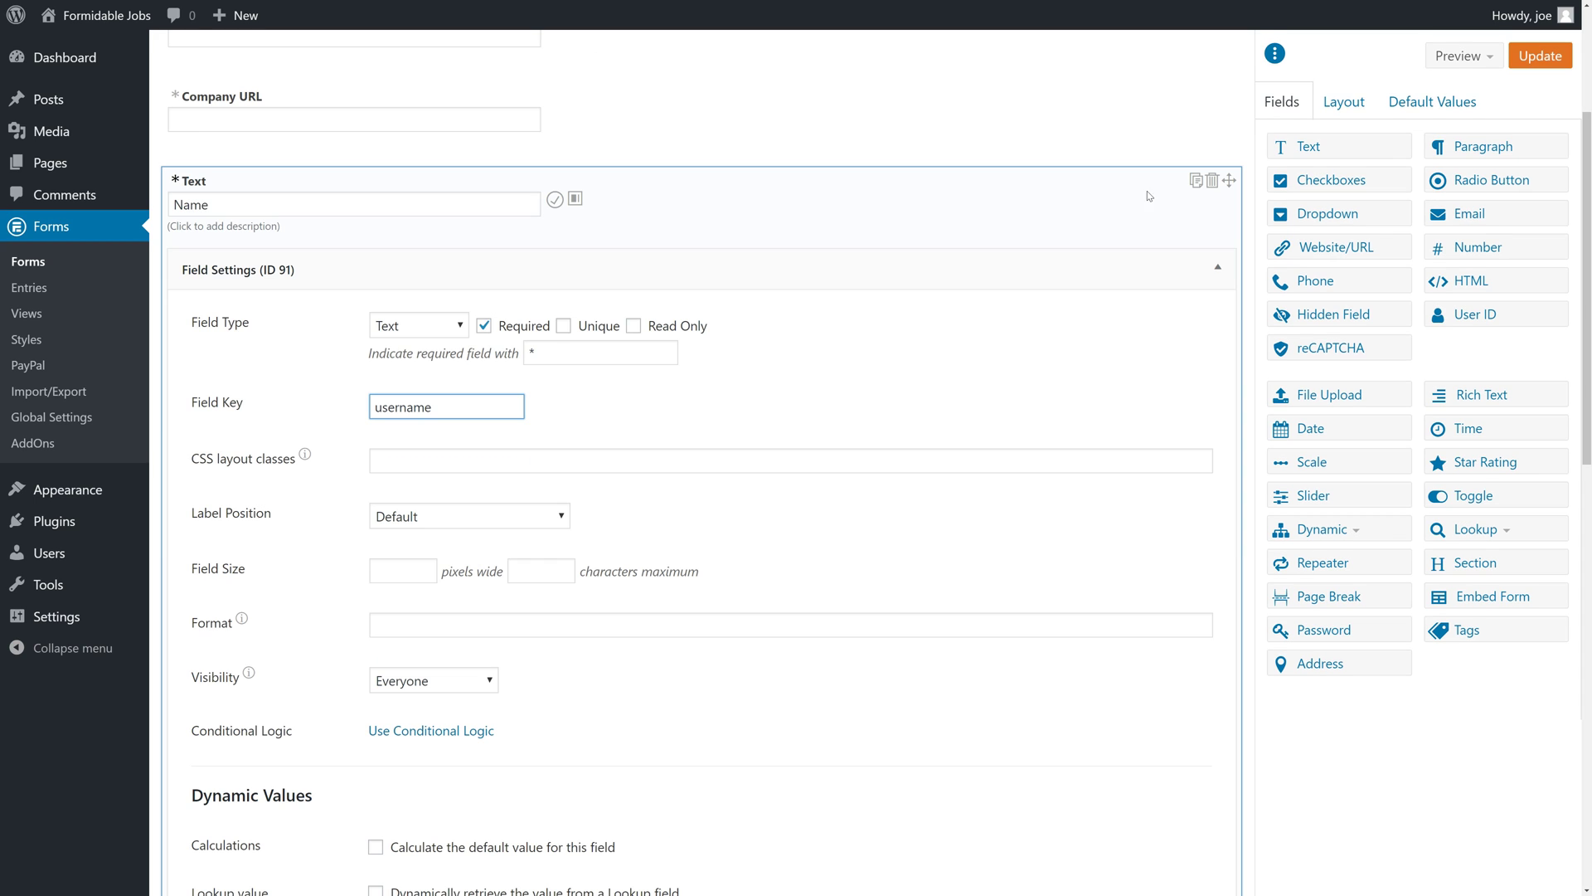
click(786, 266)
Add a required Email field above Company Logo with key 'email', then save the form.
drag(1439, 213, 1156, 326)
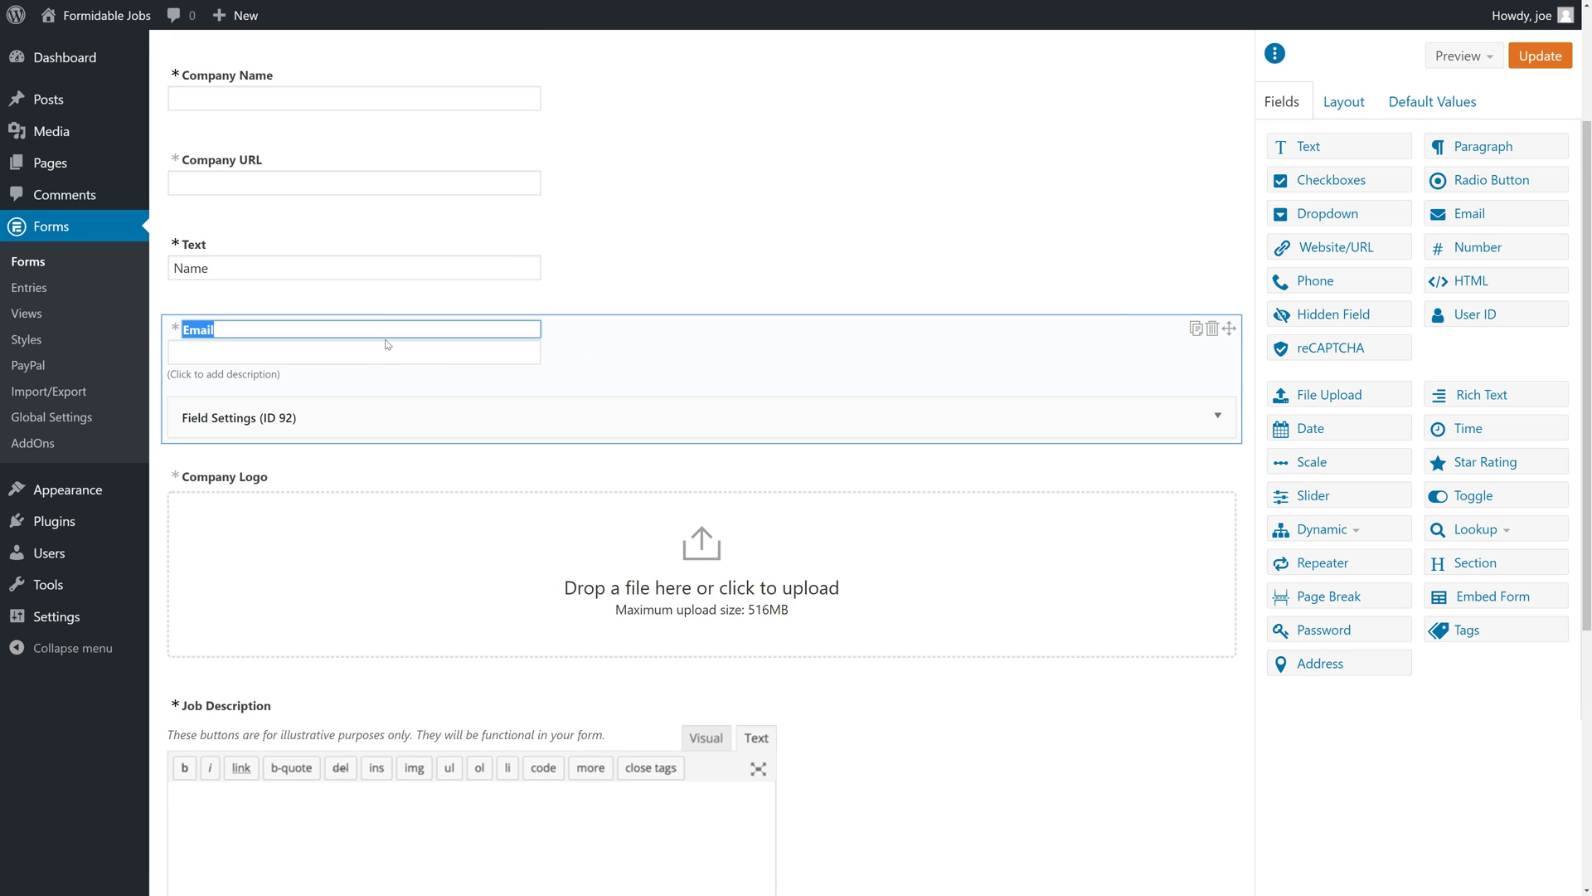
click(382, 440)
click(484, 474)
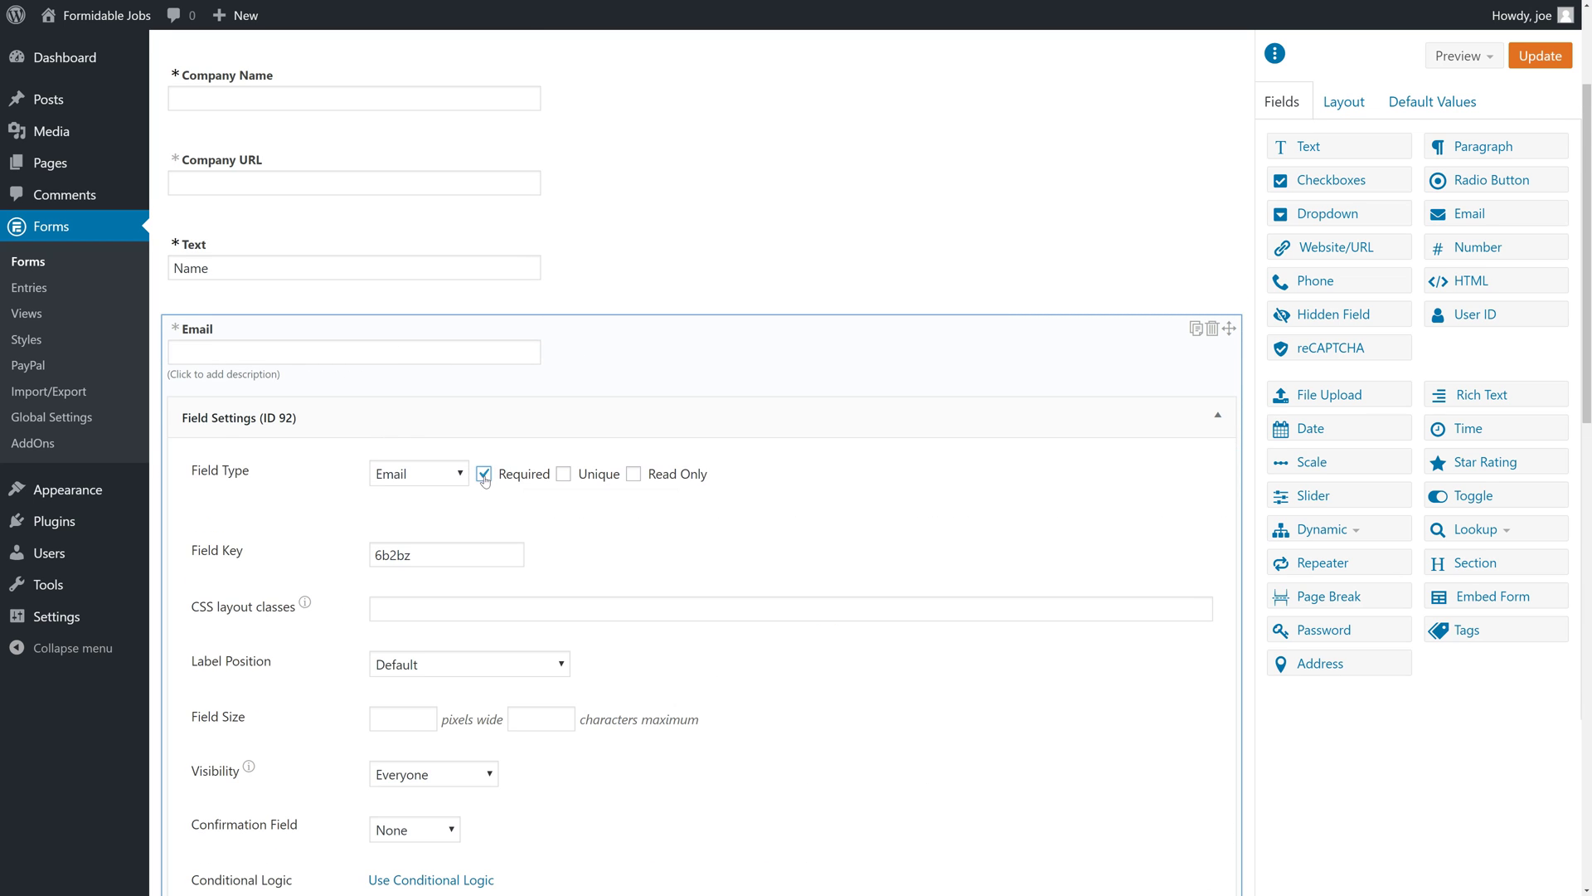
double_click(392, 554)
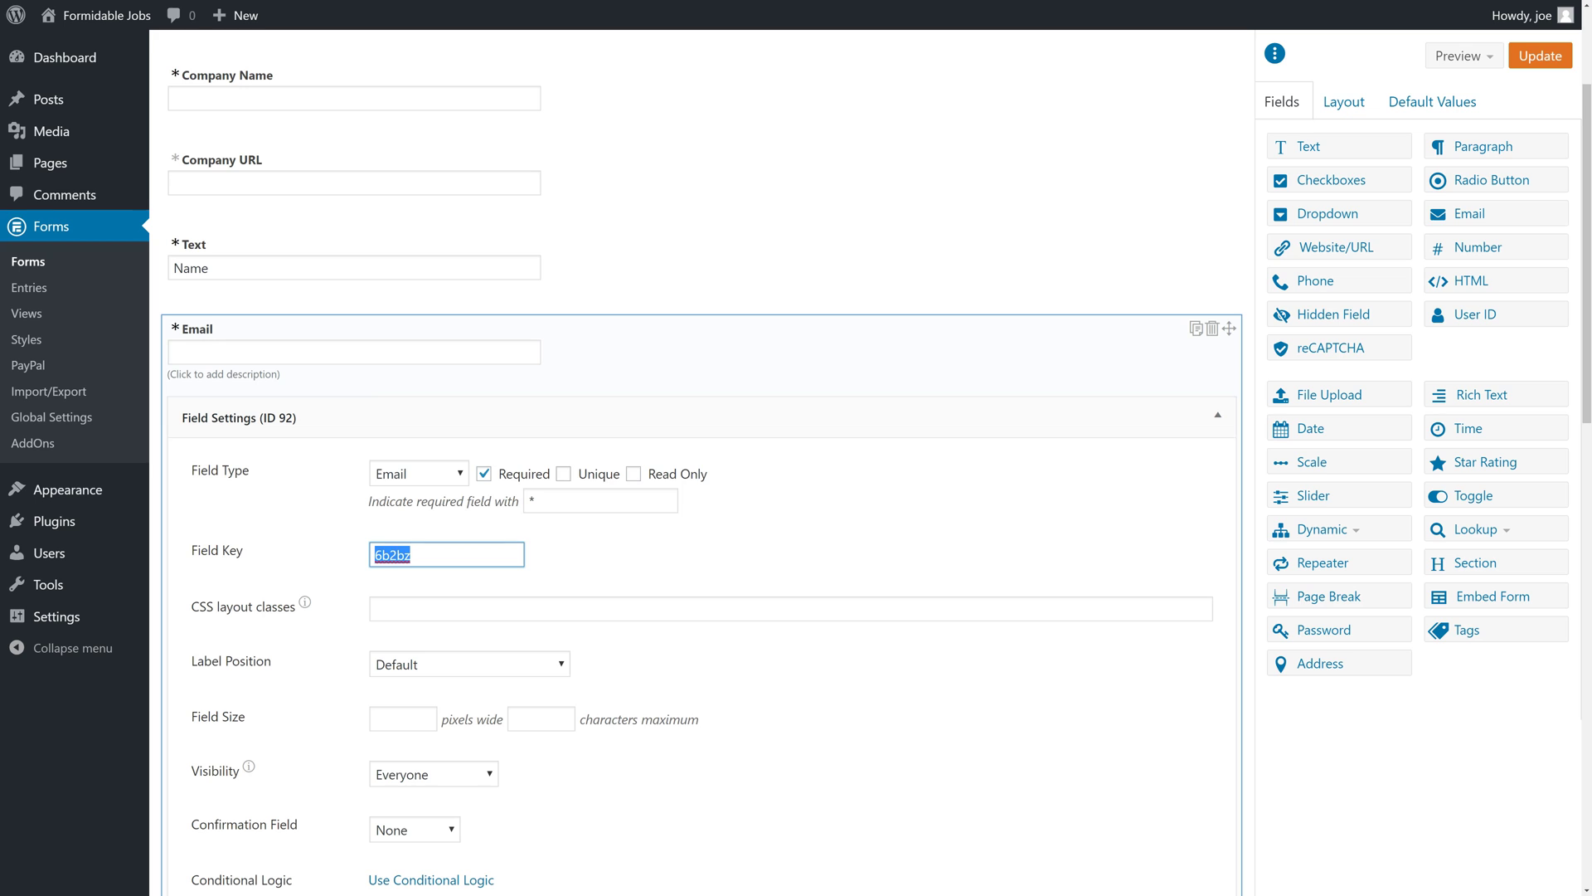
text(email)
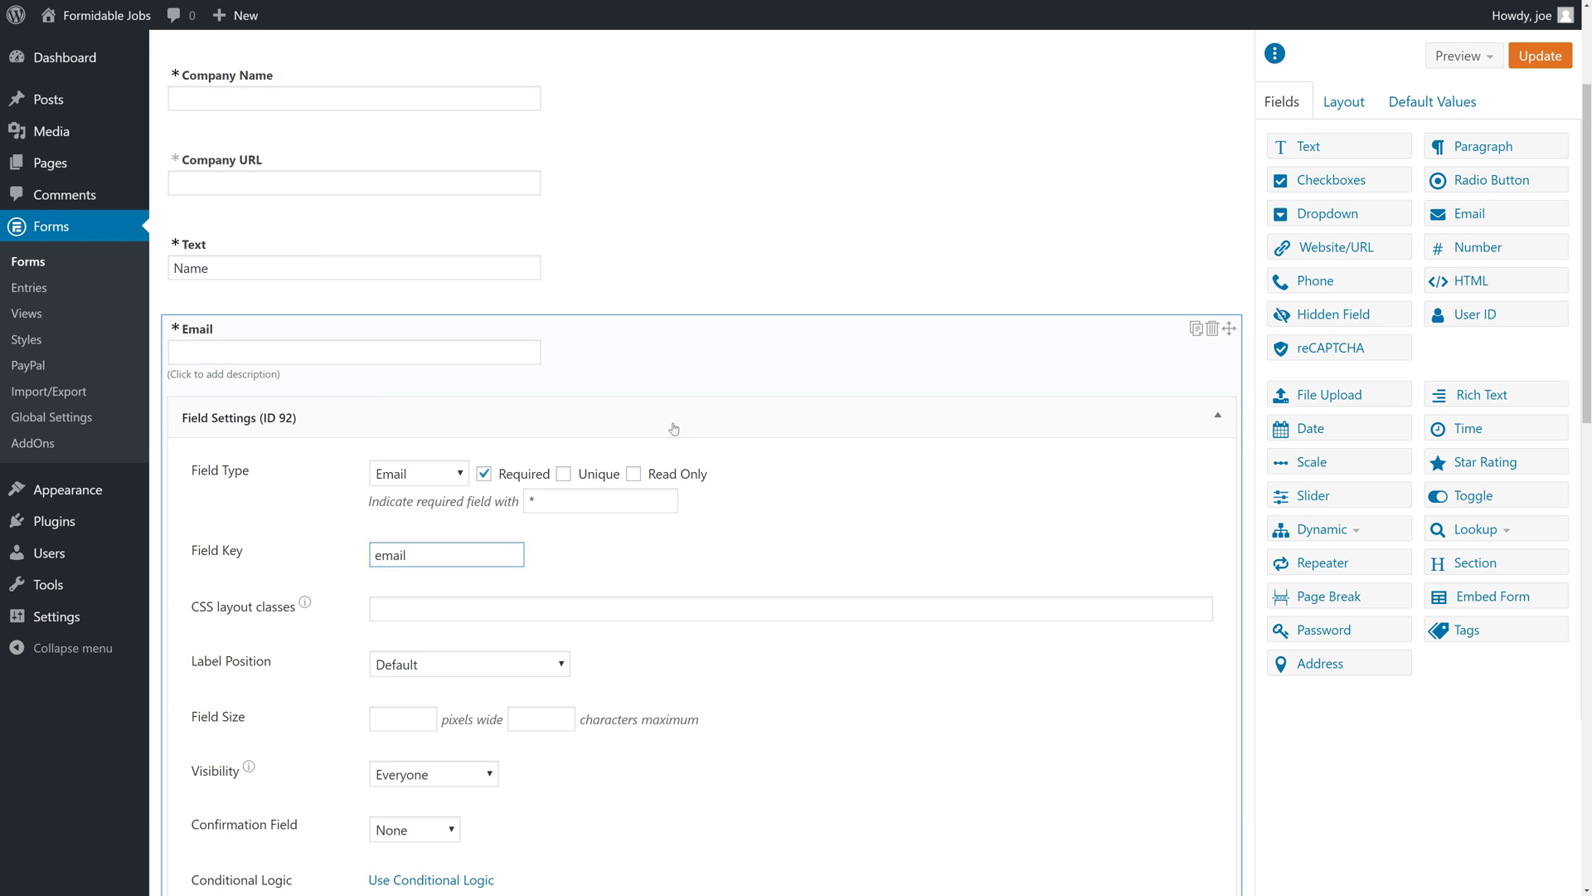
click(673, 428)
click(1539, 56)
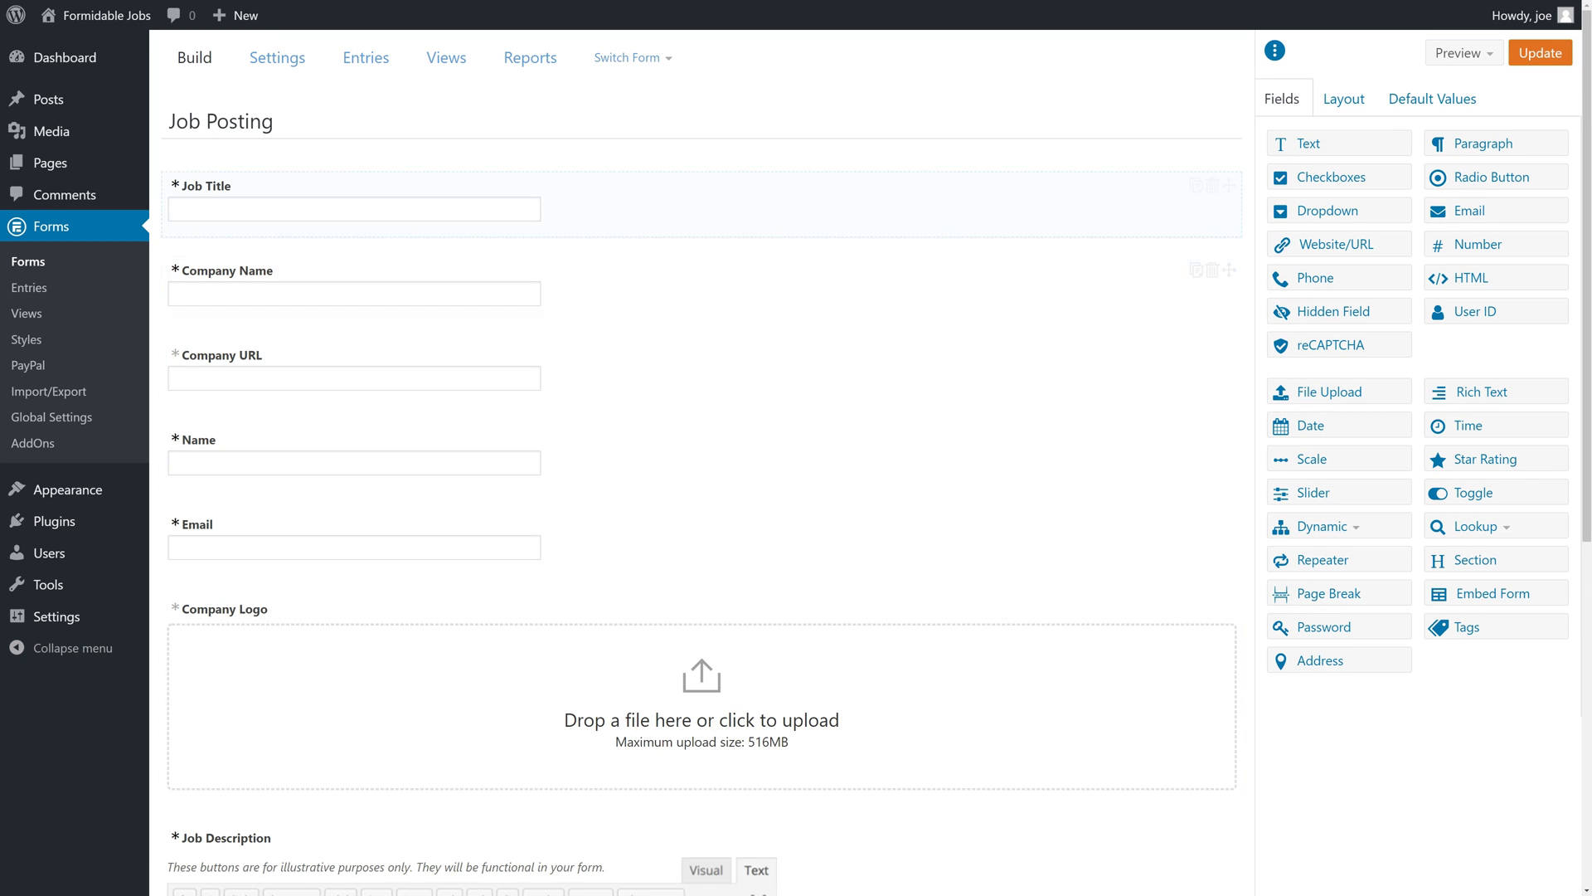
Add a Register User action from the form's Form Actions settings.
click(282, 64)
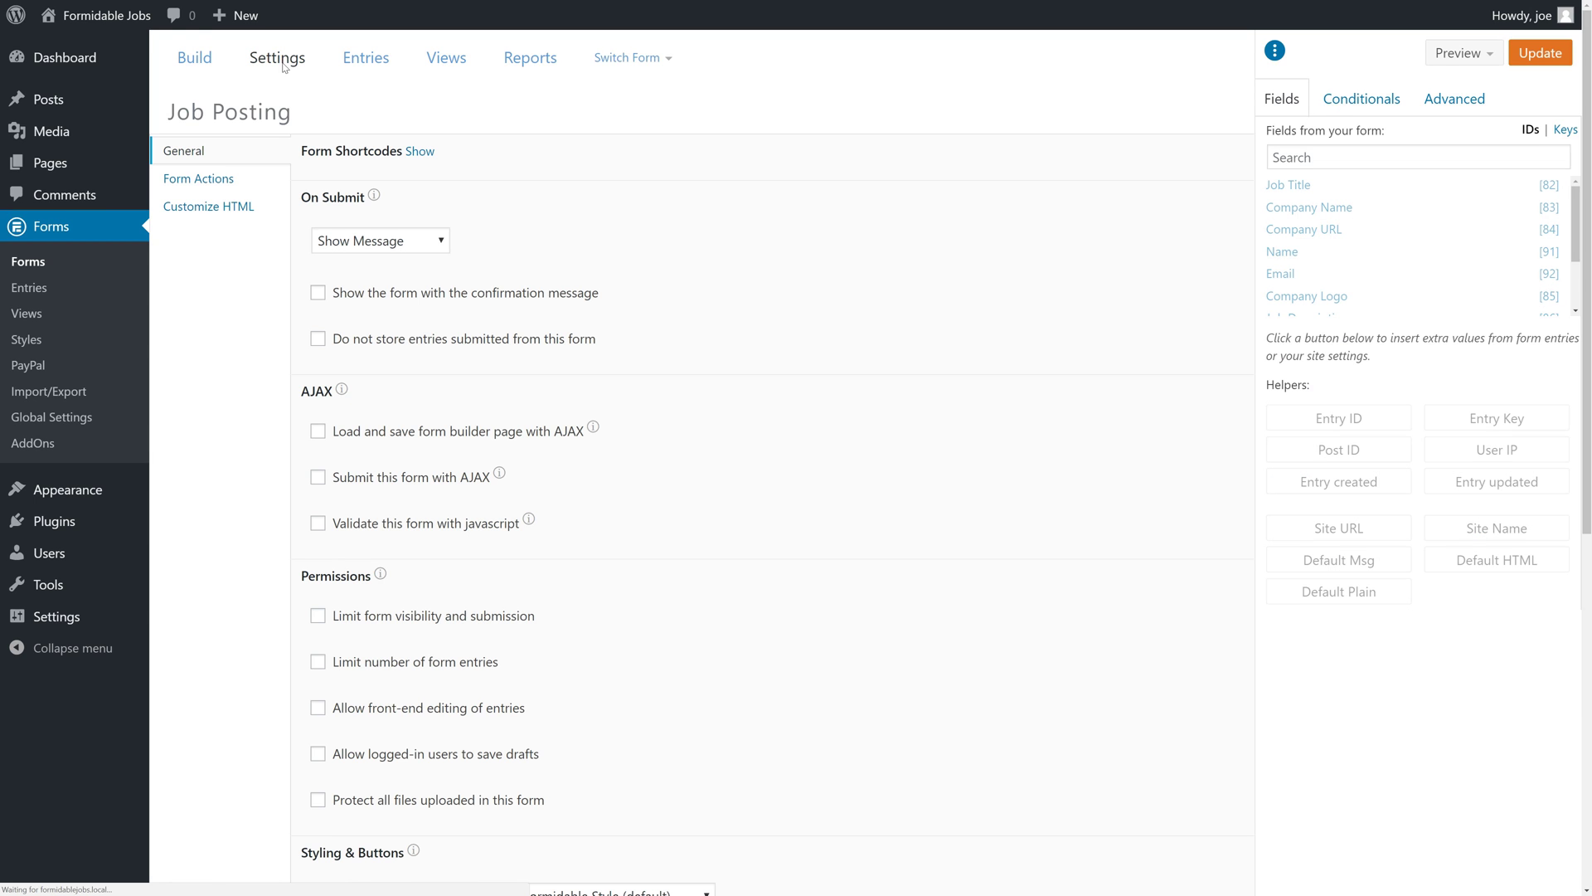
click(202, 181)
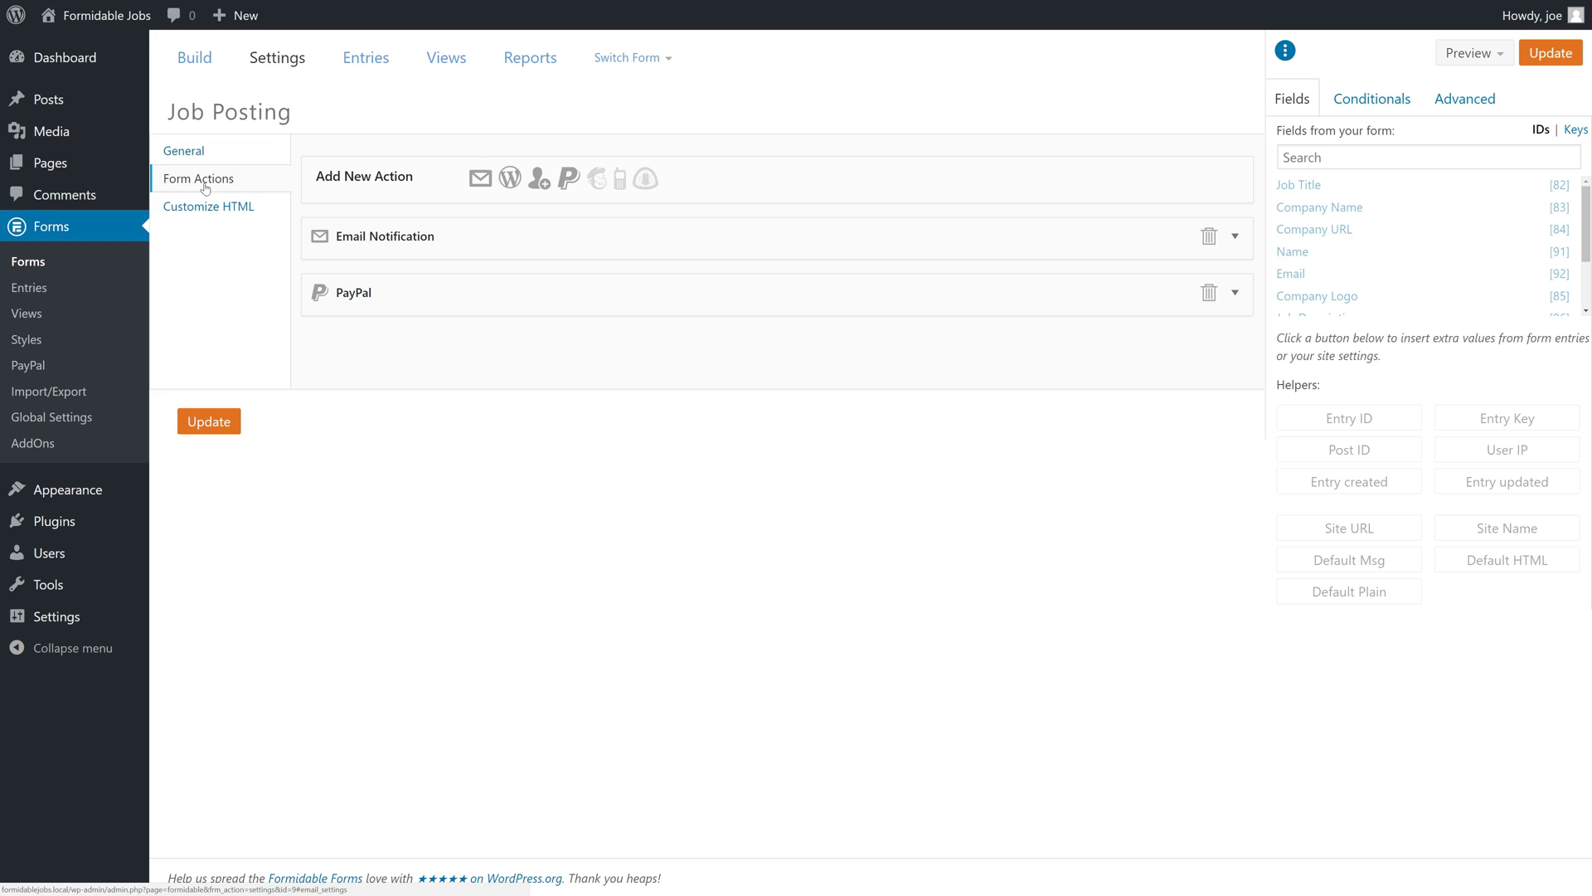
click(535, 190)
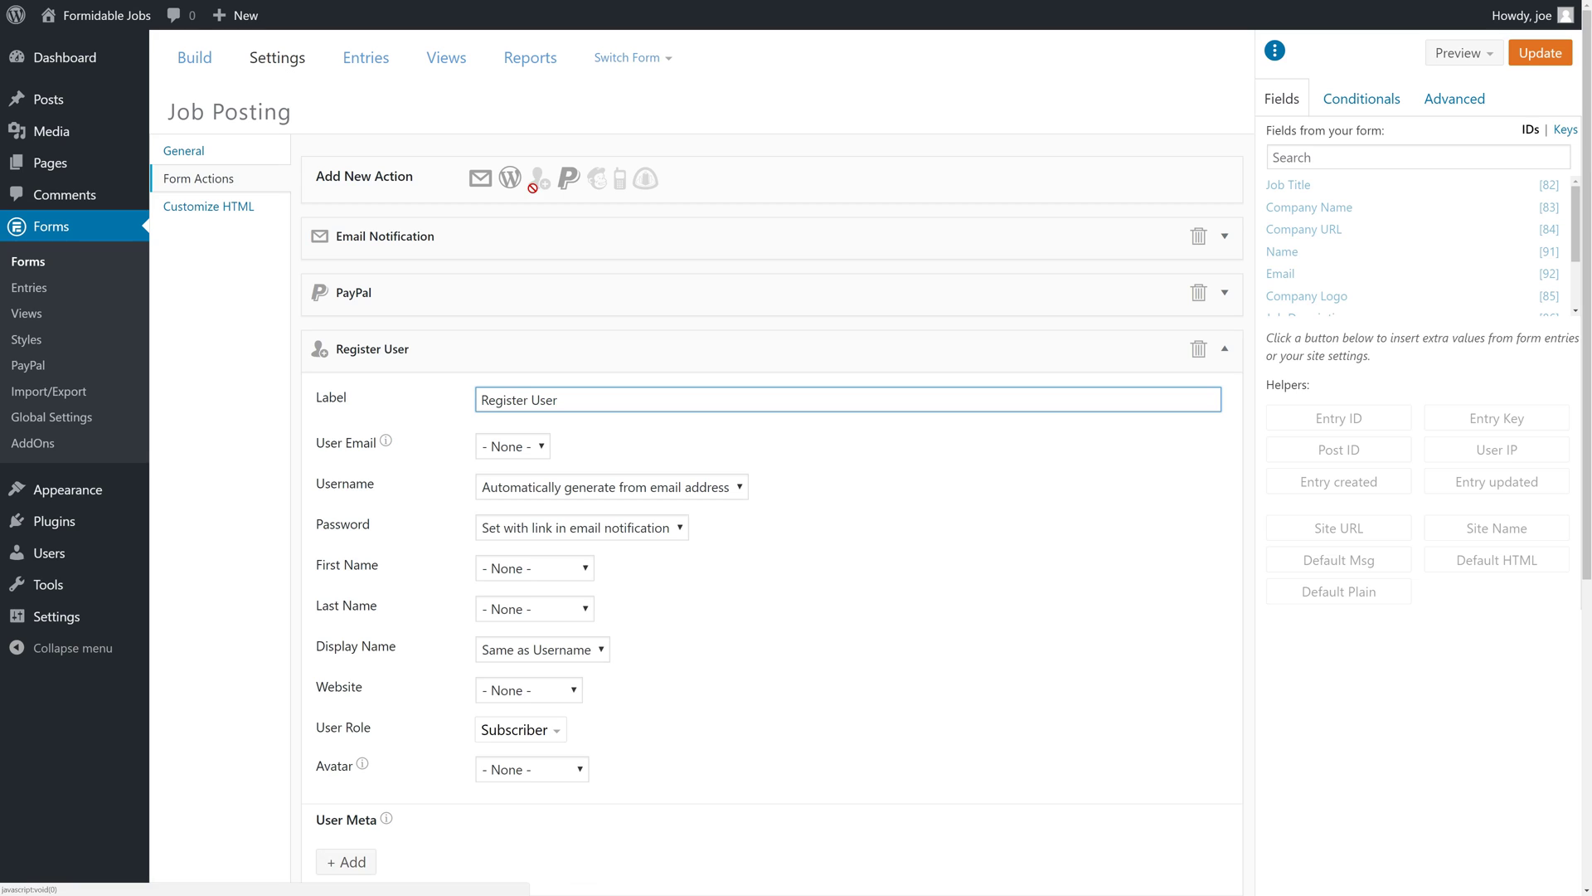
Map User Email to the Email field and keep usernames generated from the email.
click(541, 447)
click(507, 487)
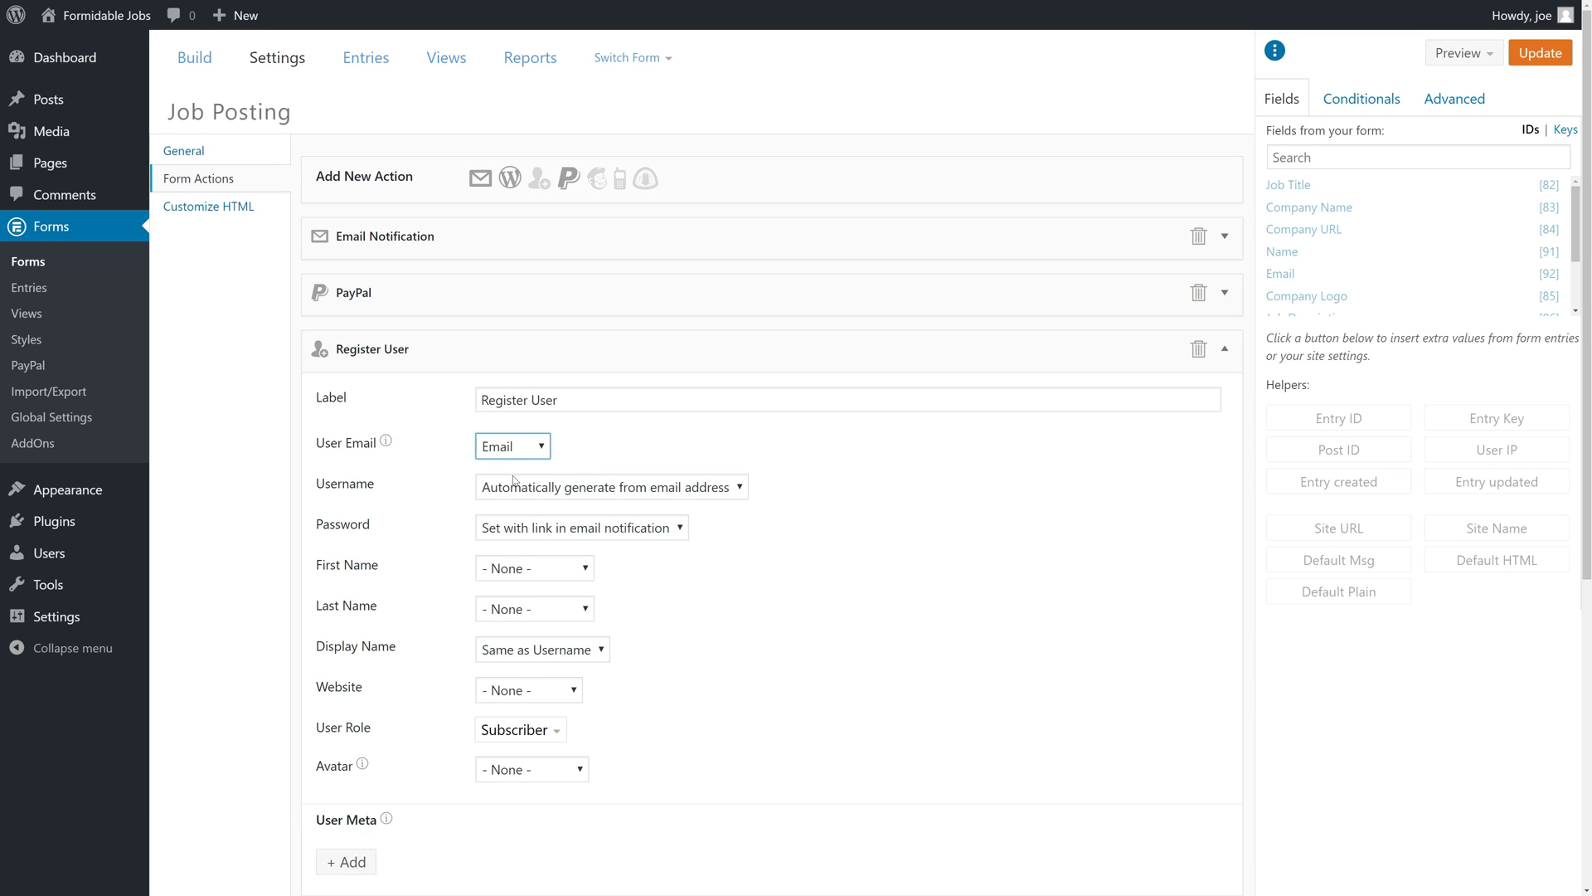
click(538, 453)
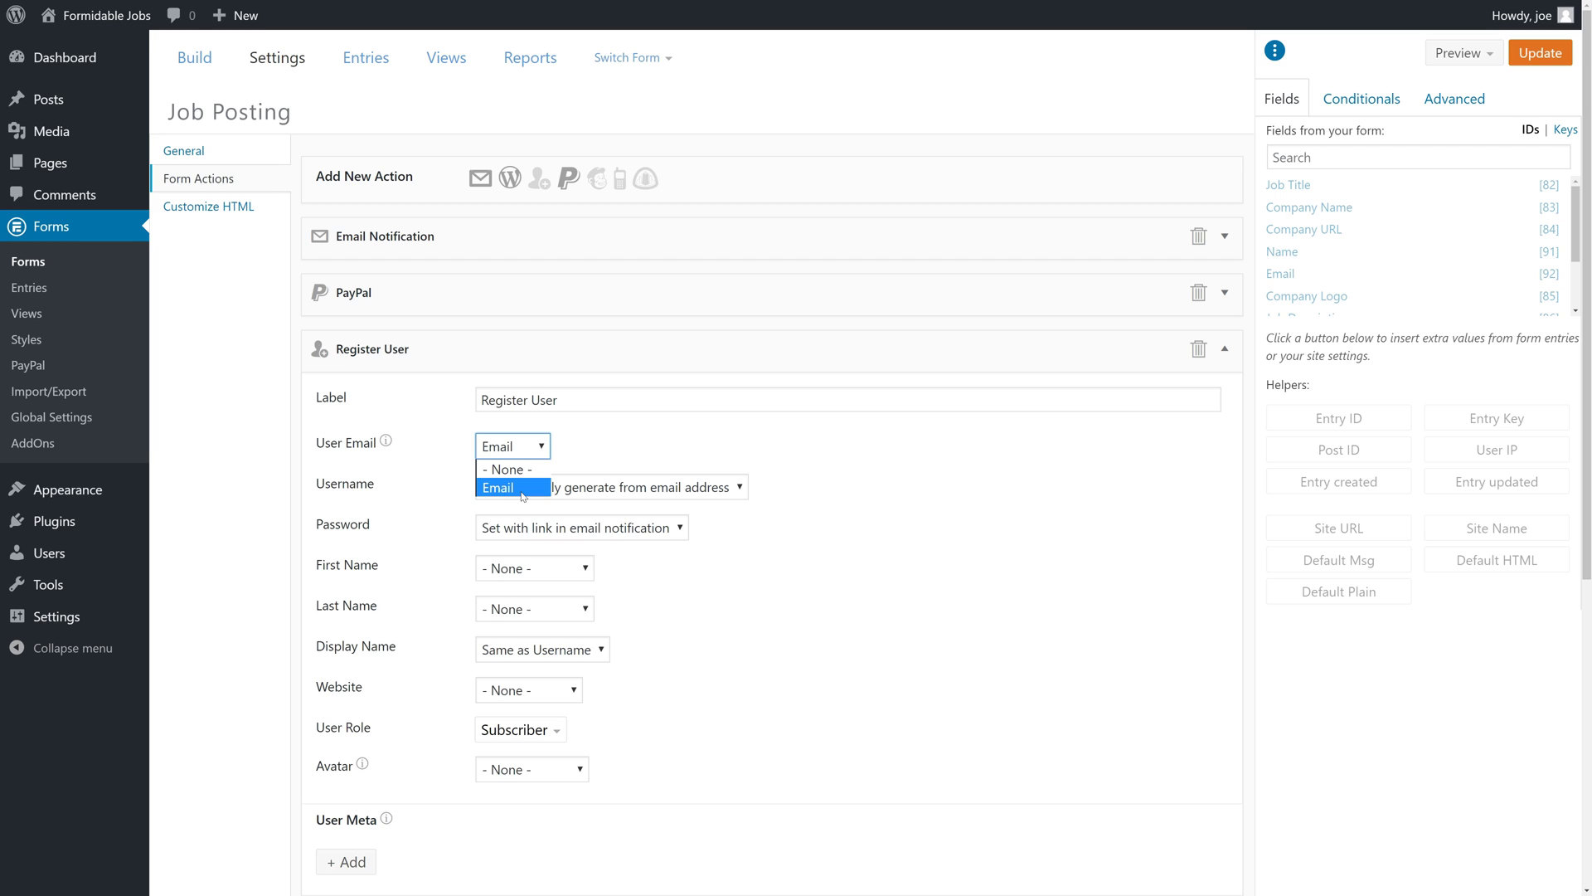
click(522, 493)
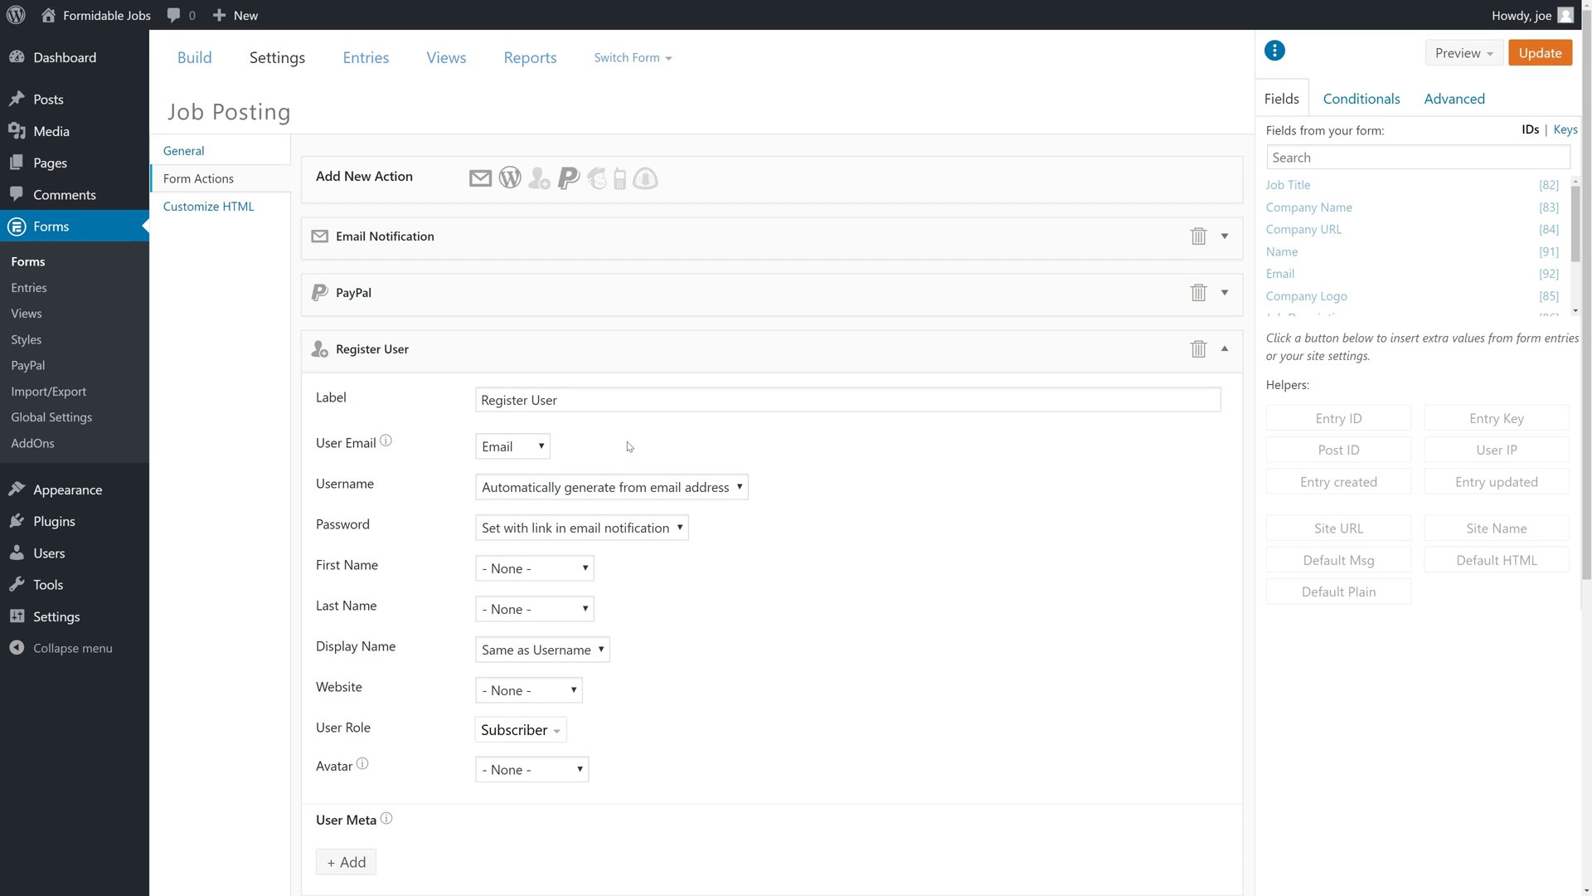
click(576, 489)
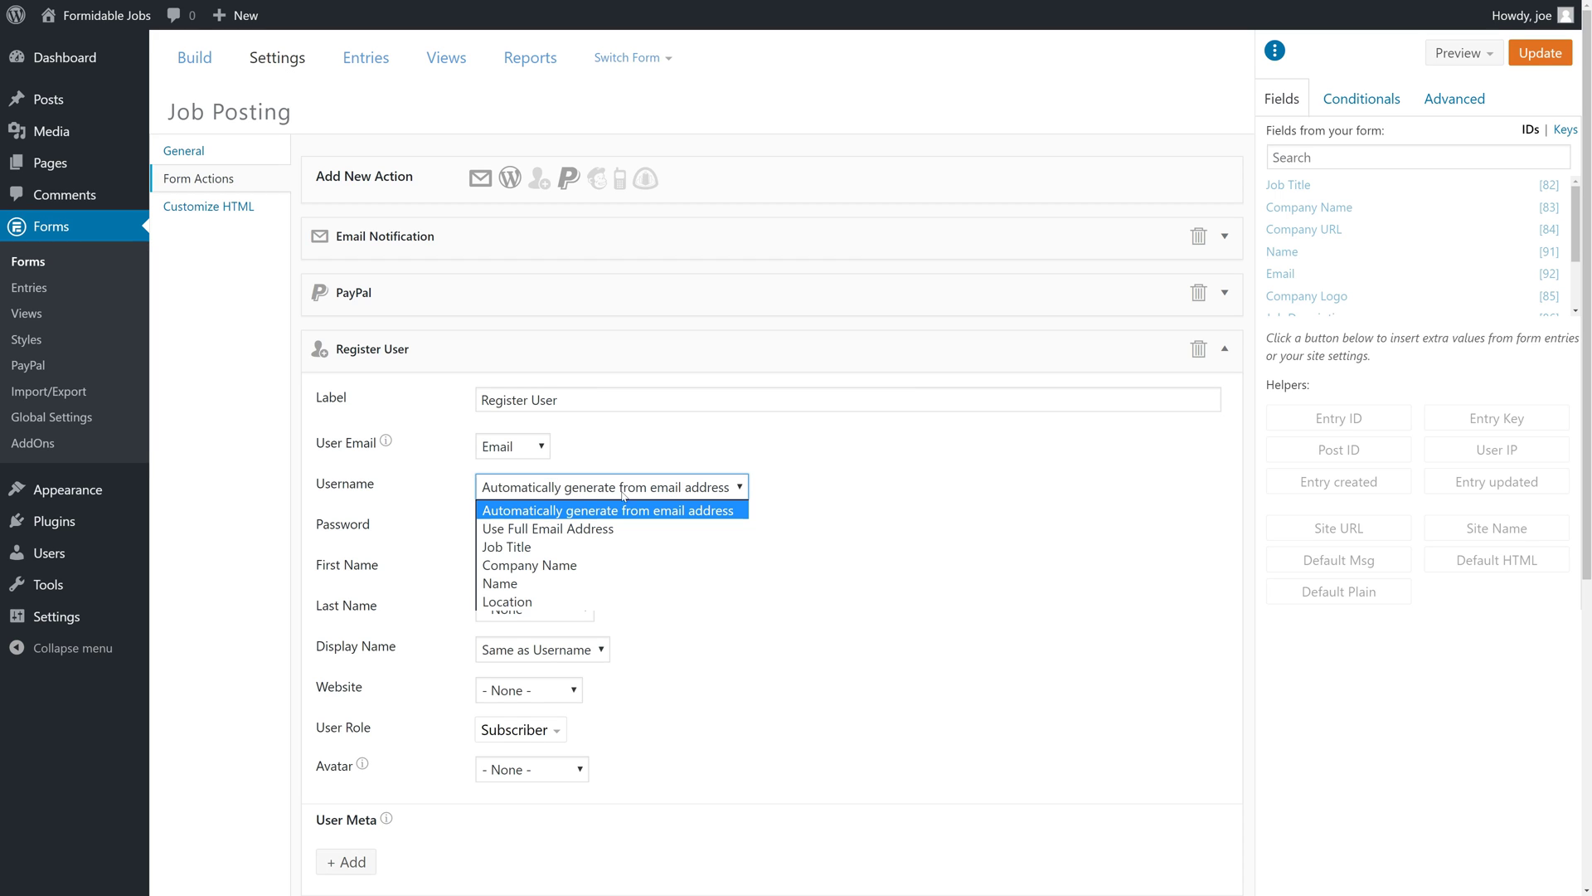
click(832, 489)
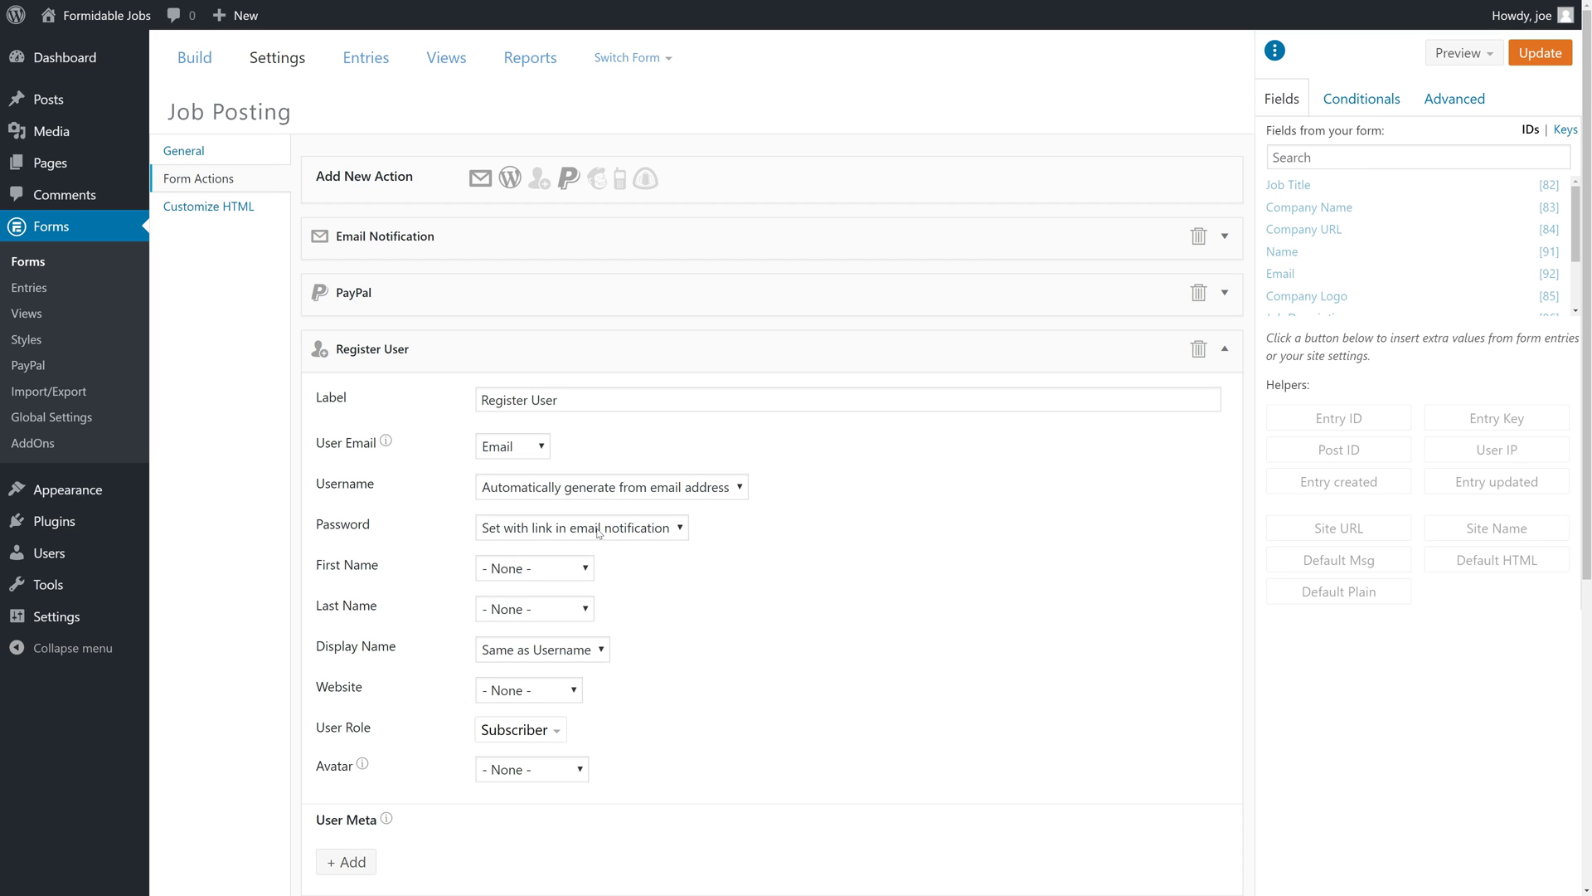
click(559, 570)
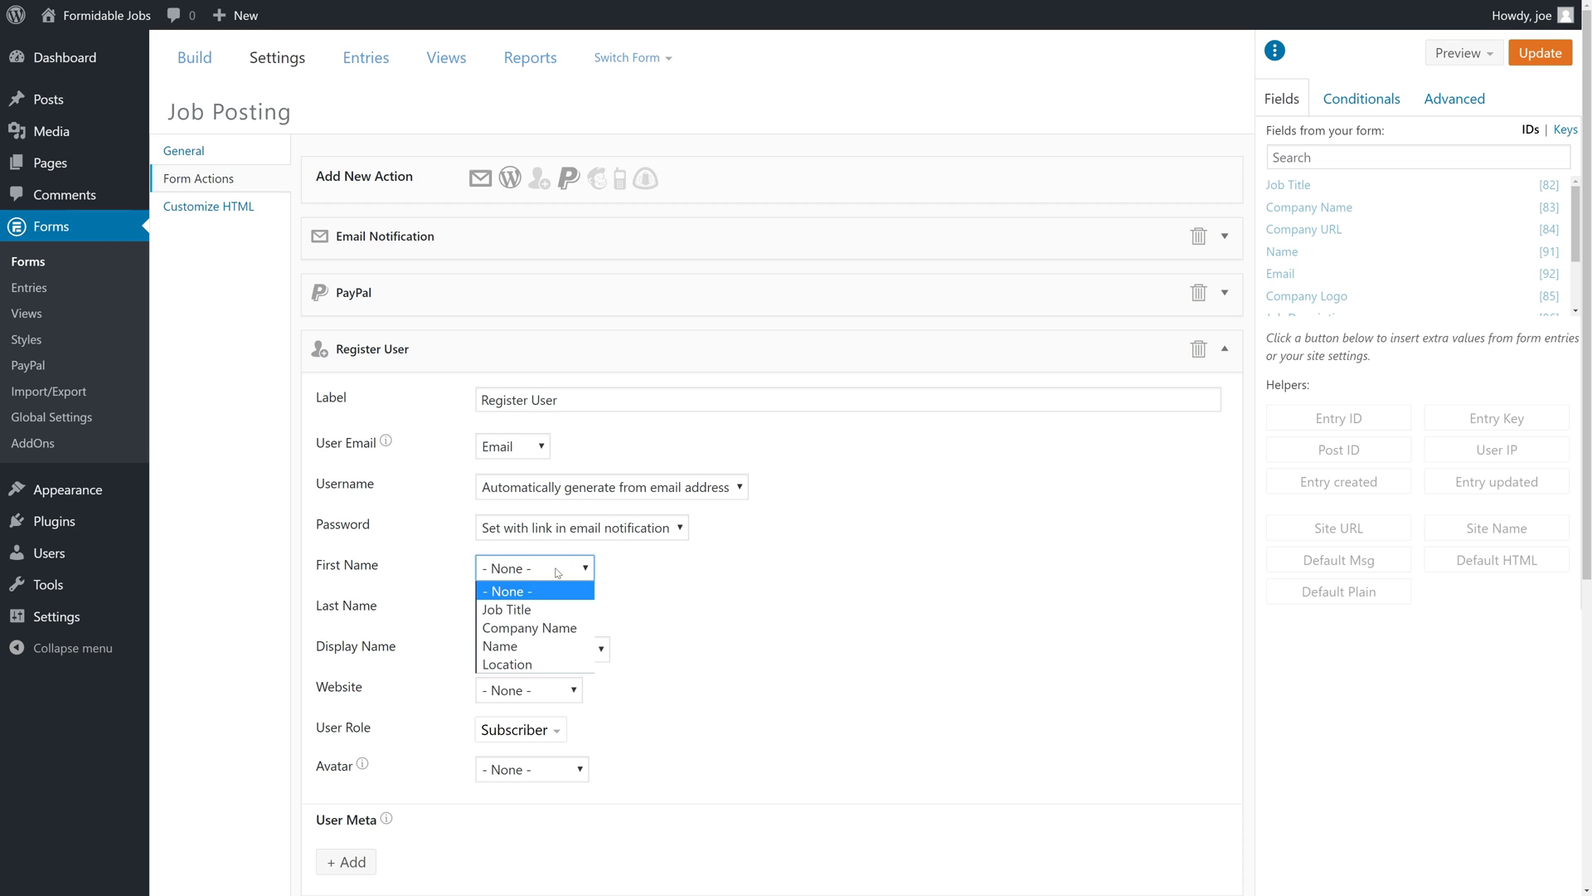
Take First Name from the Name field and set the User Role to Contributor.
click(547, 646)
scroll(696, 613, down, 2)
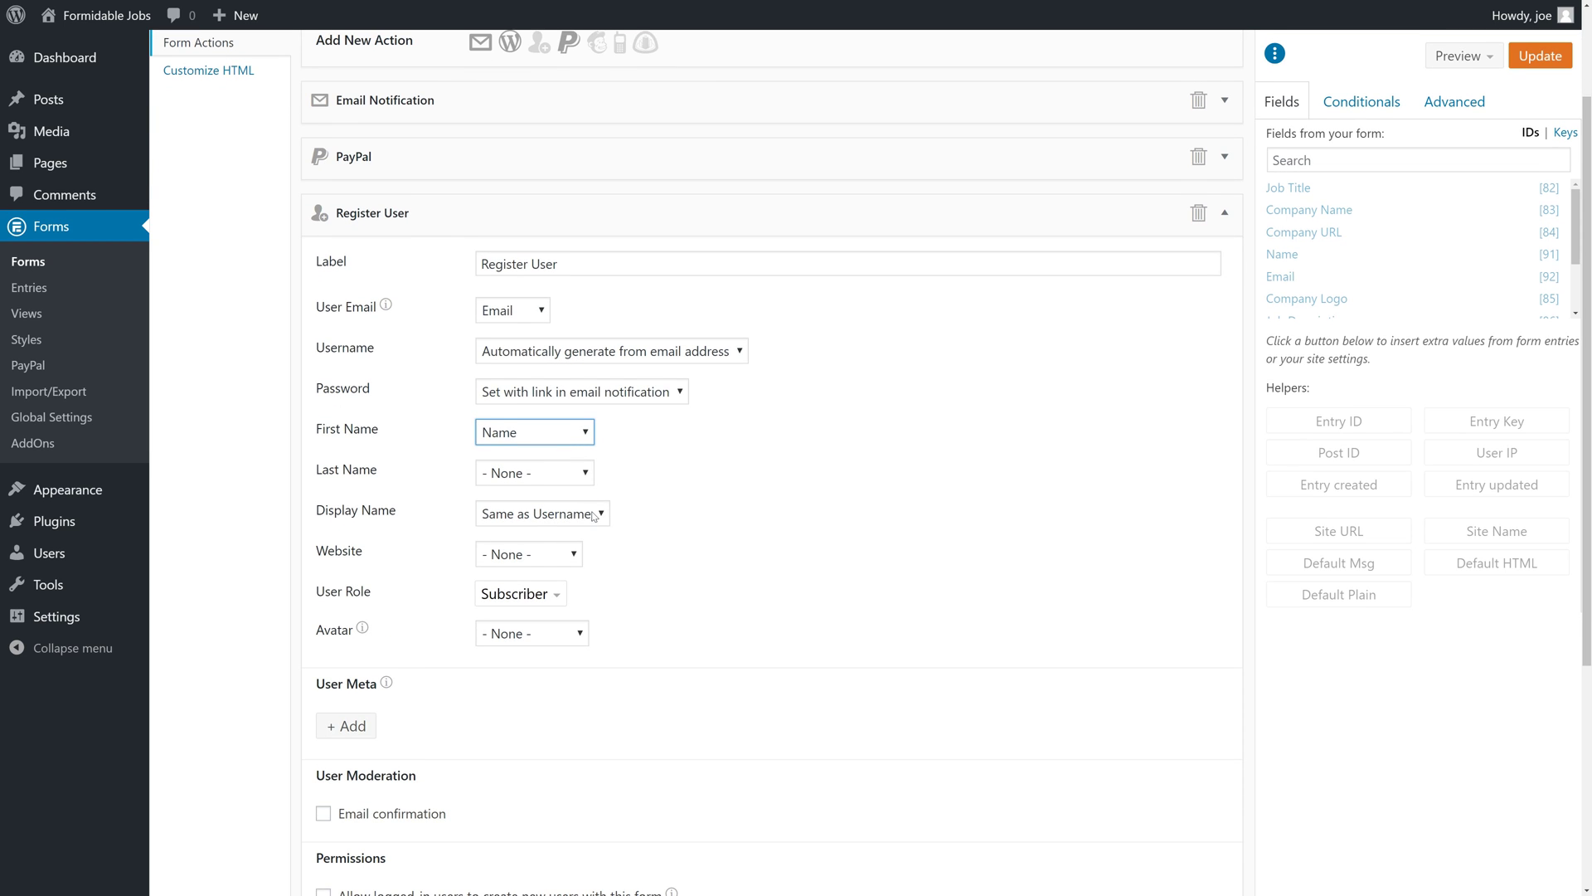
click(547, 593)
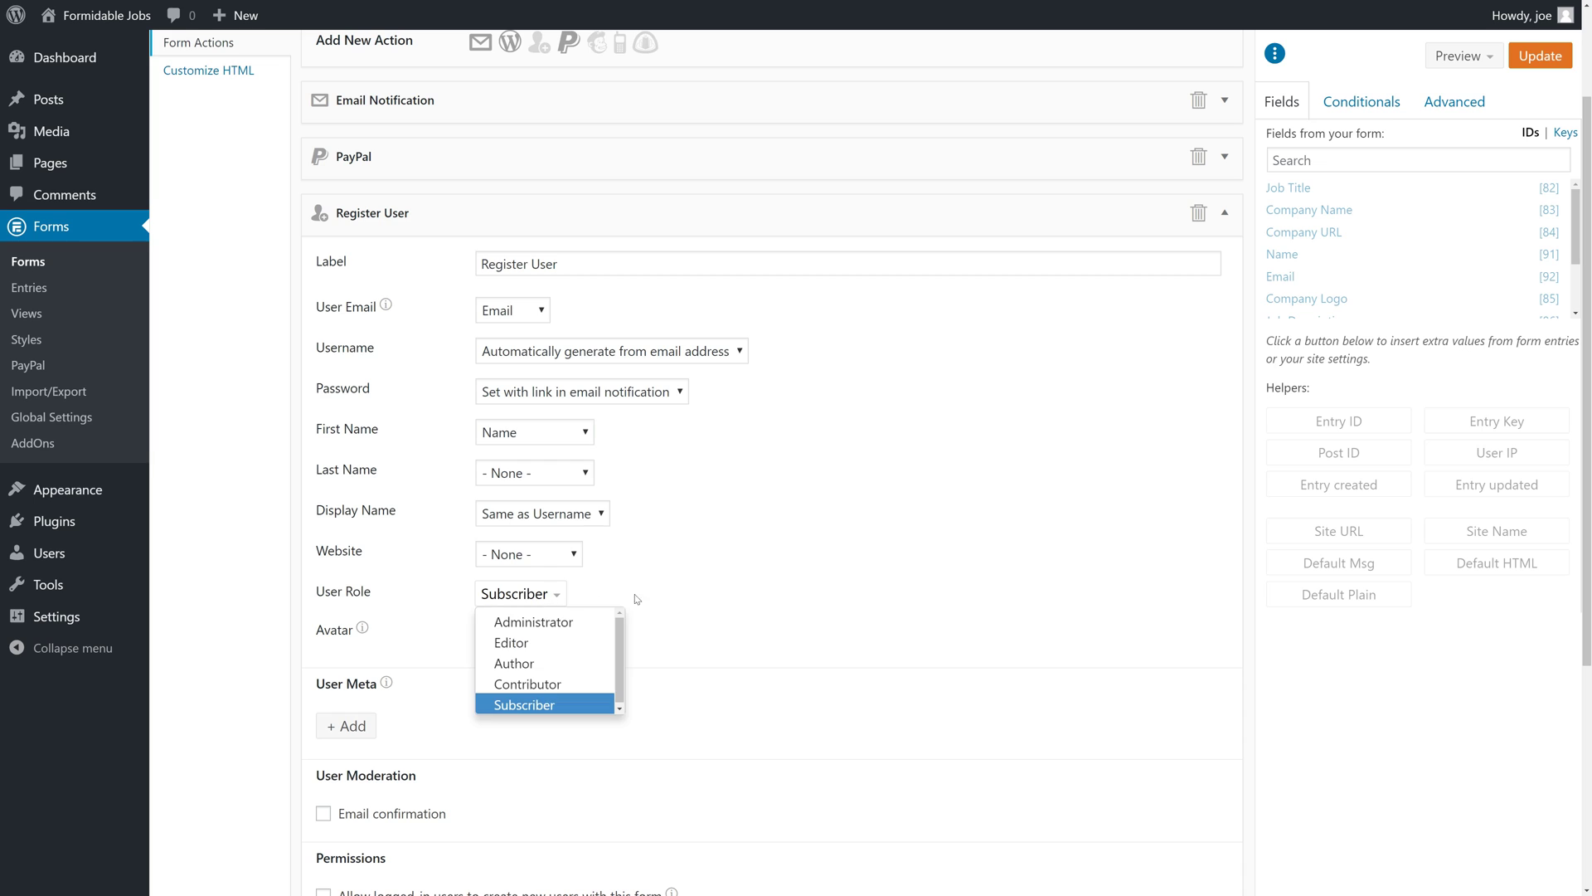
click(547, 685)
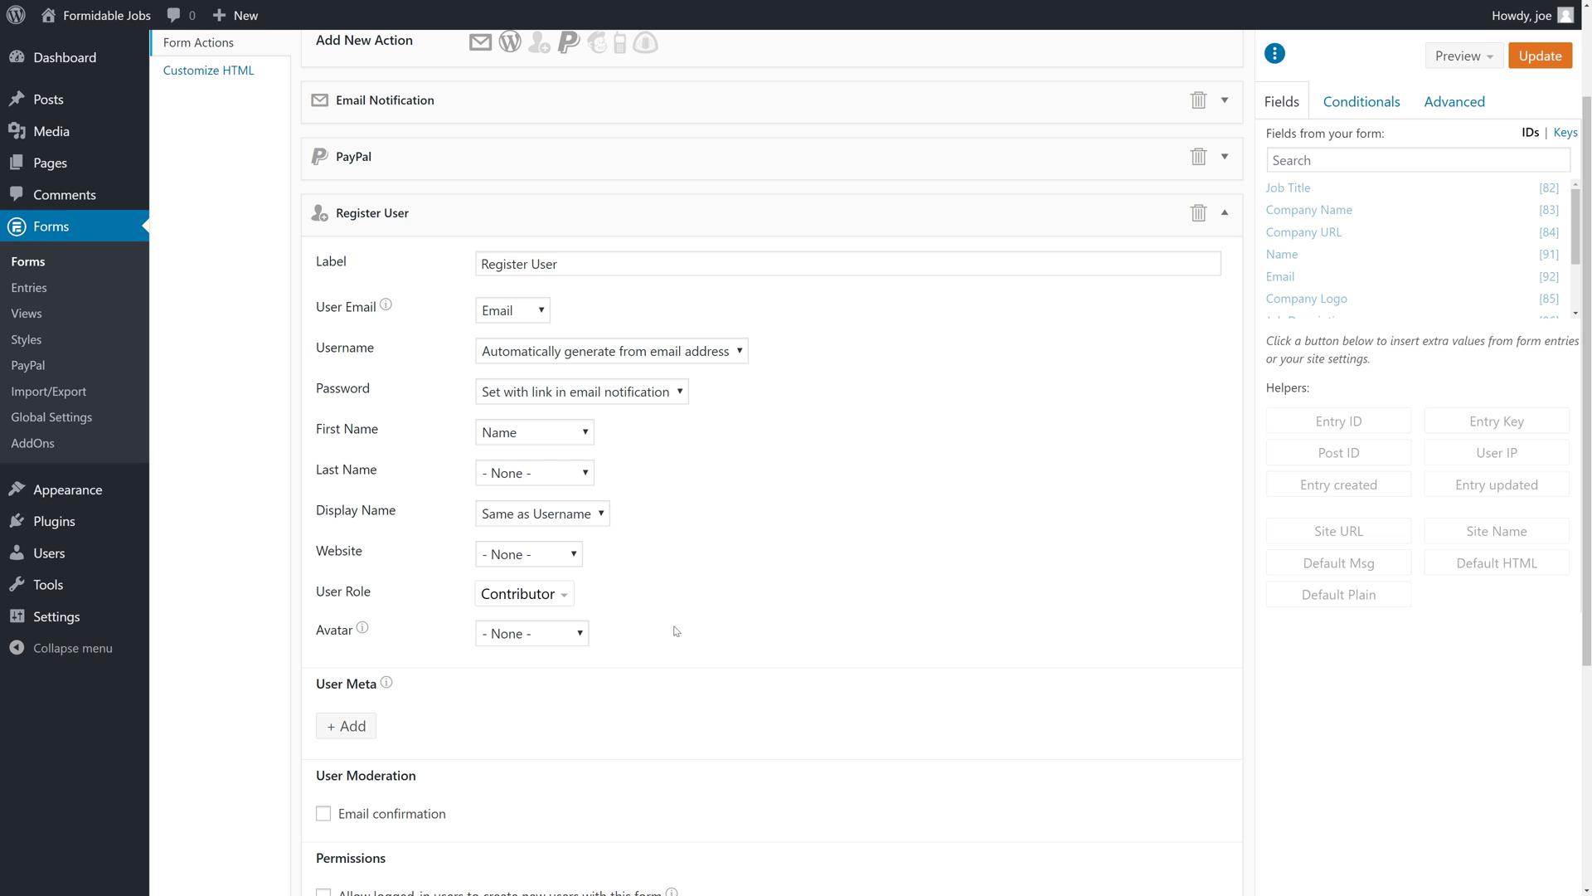
Toggle email confirmation on, check the redirect page choices, then turn confirmation back off.
scroll(527, 854, down, 3)
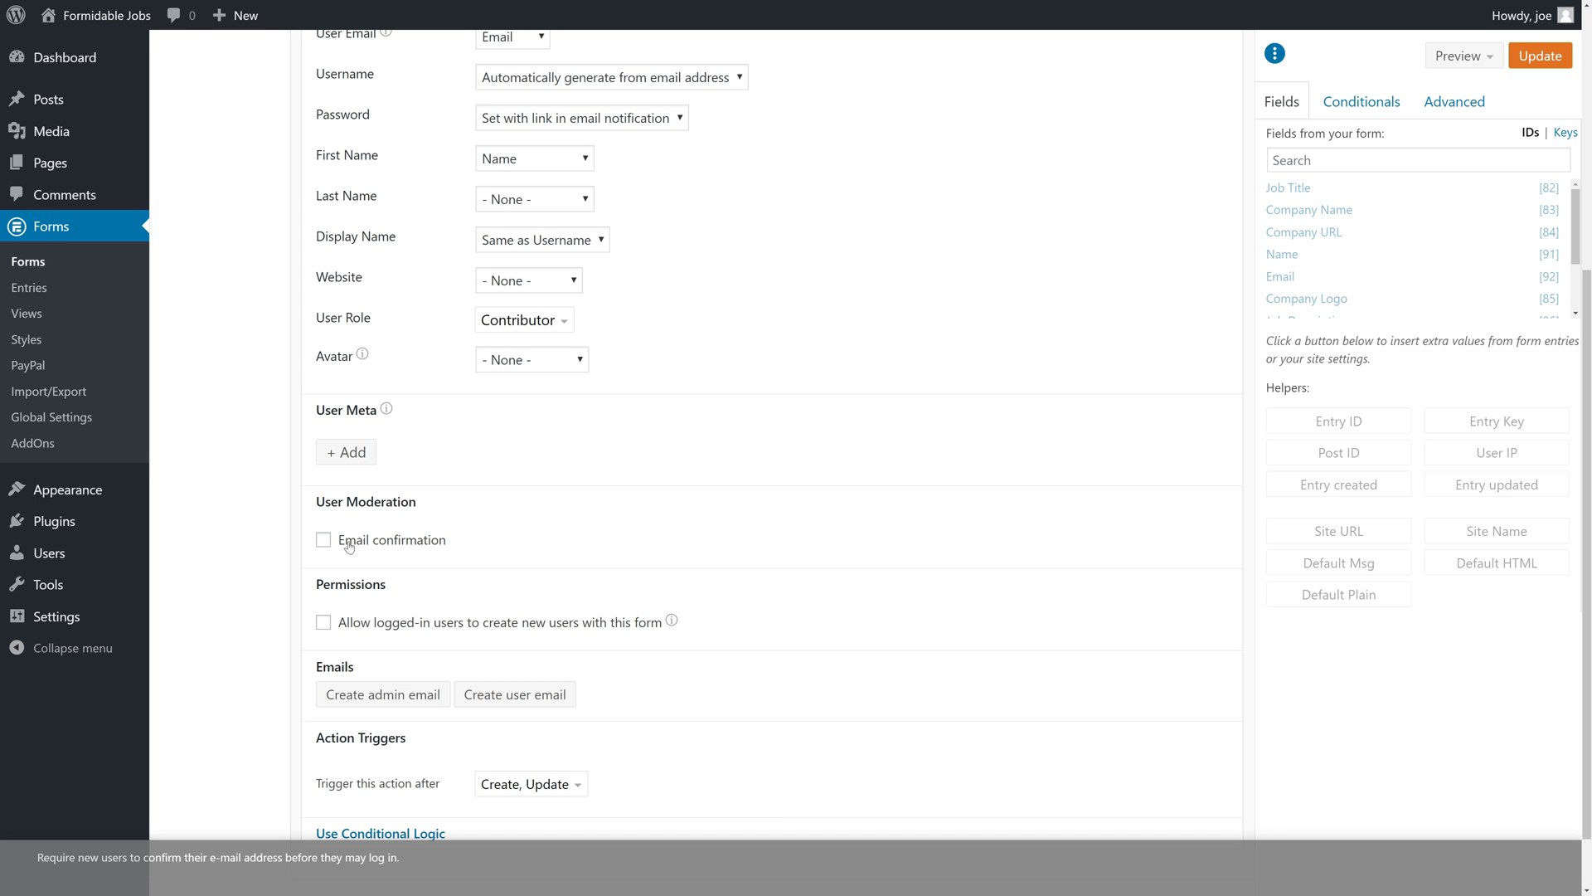
click(348, 546)
click(670, 538)
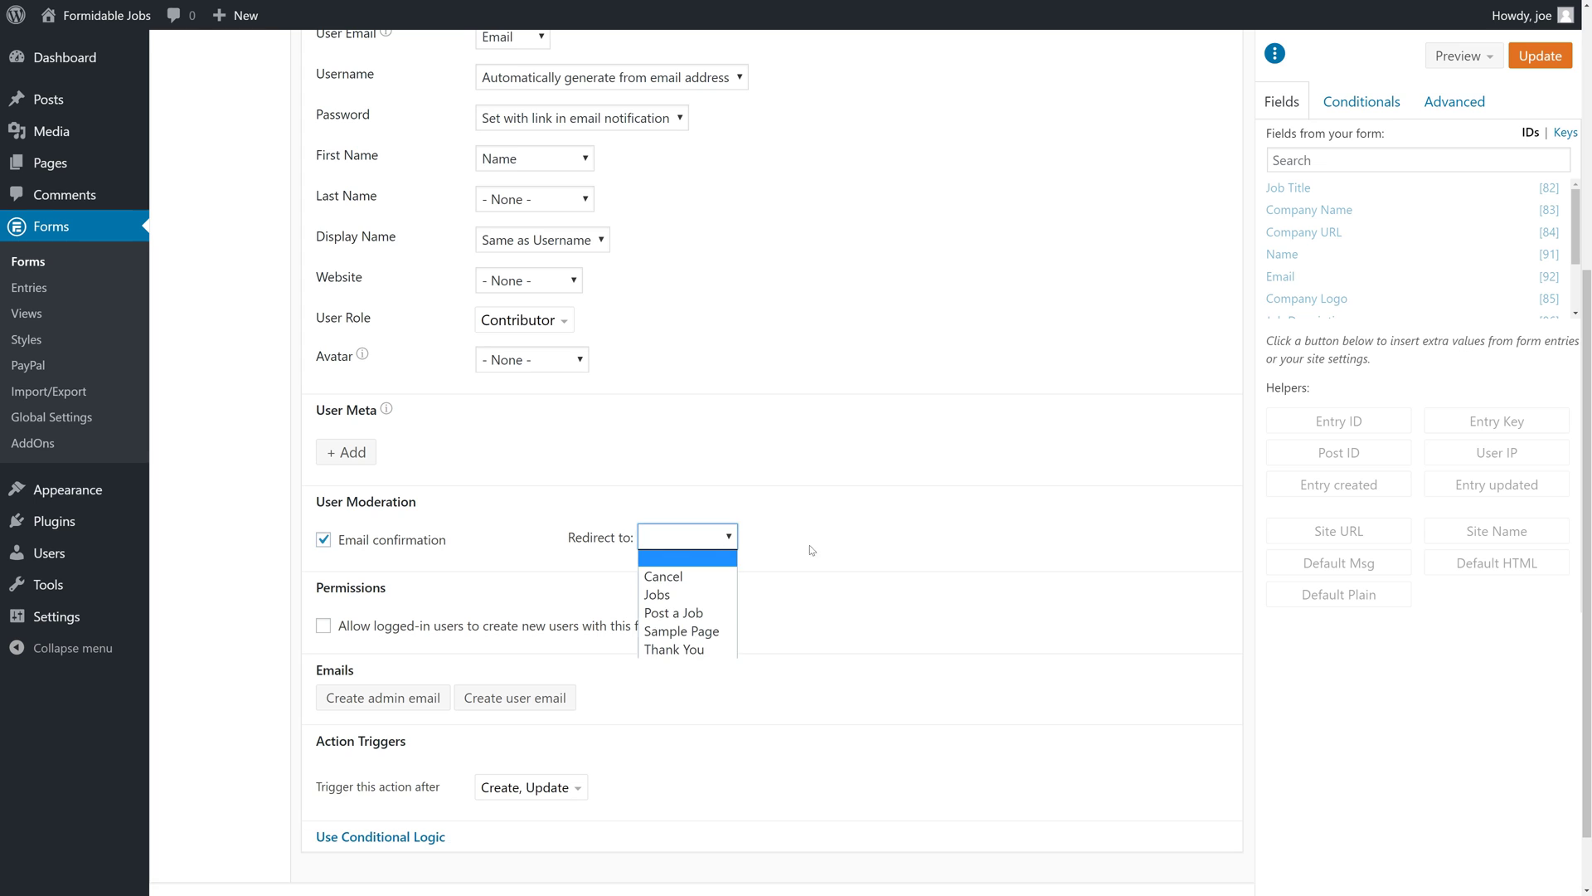
click(821, 563)
click(419, 544)
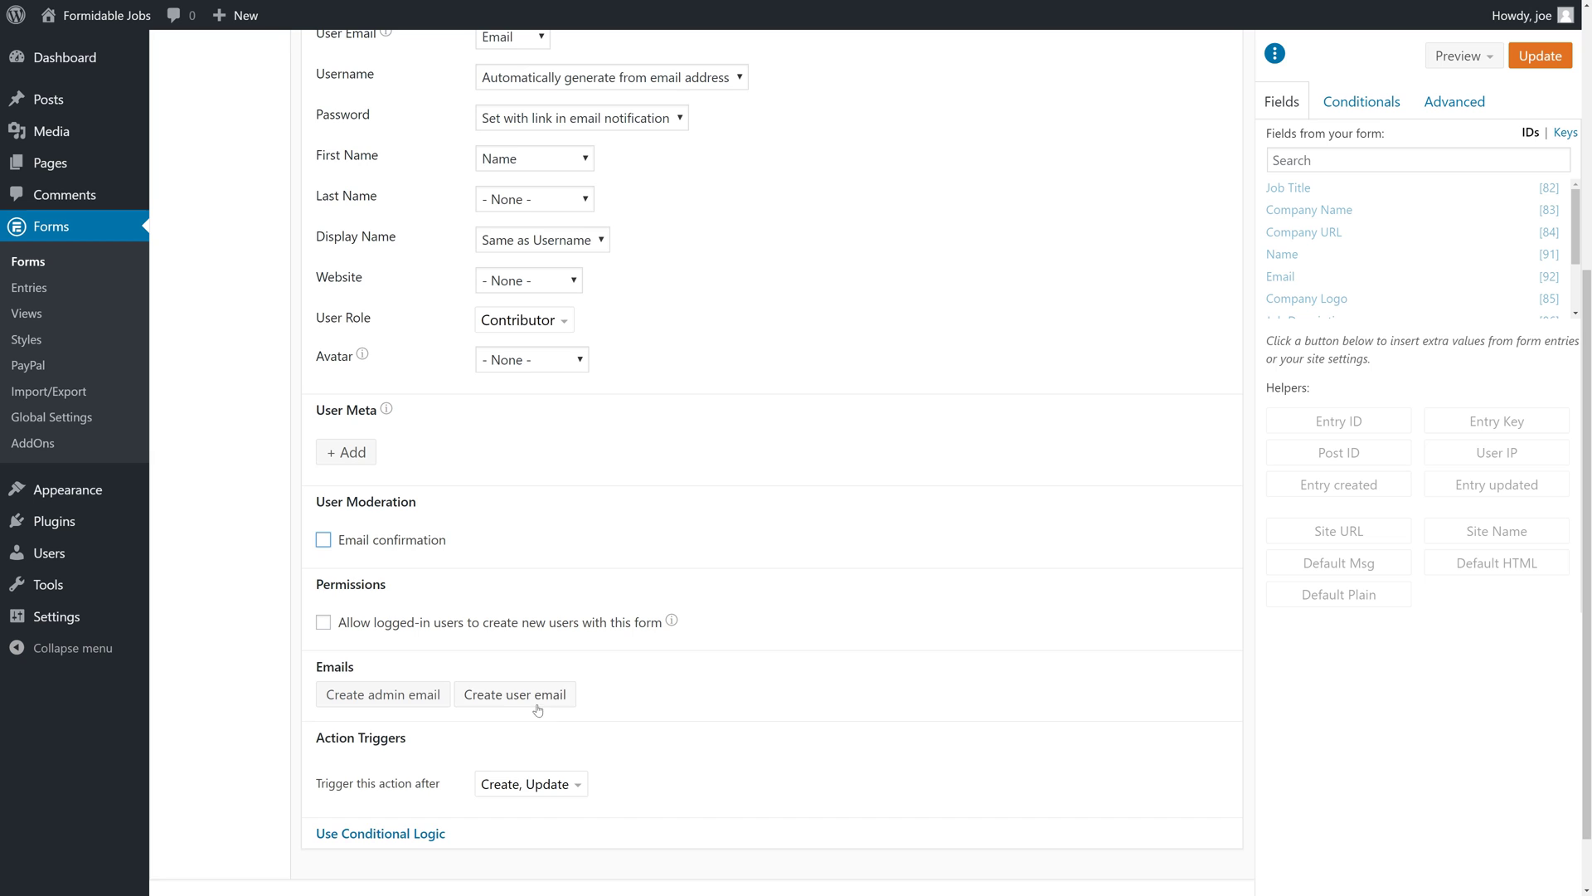
scroll(727, 776, down, 2)
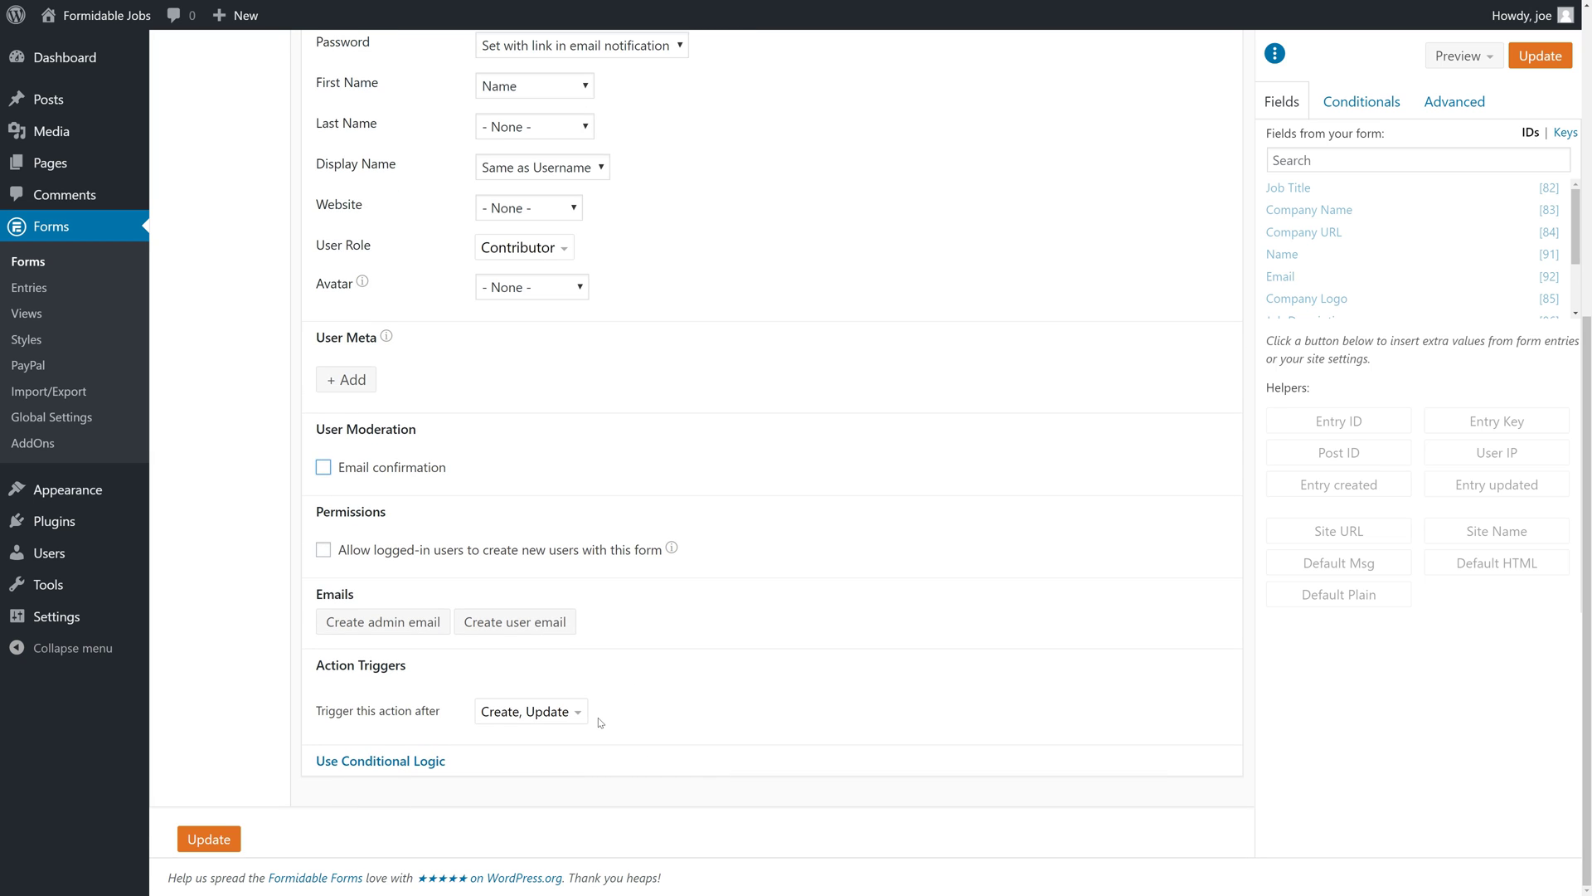
scroll(493, 754, up, 6)
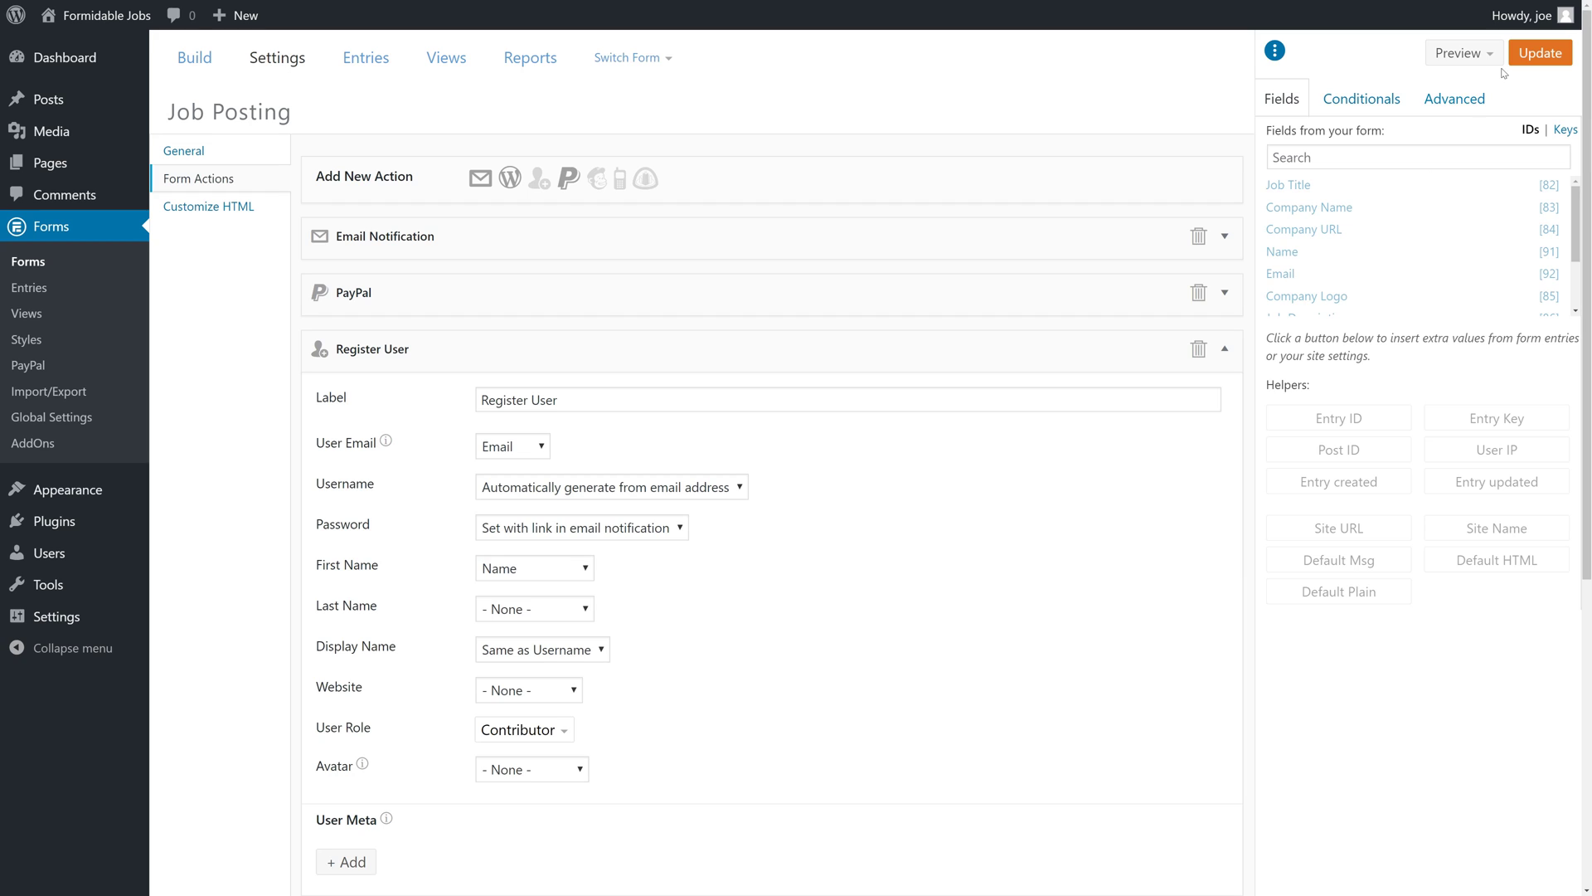
Save the Job Posting form settings with the new Register User action.
click(1528, 61)
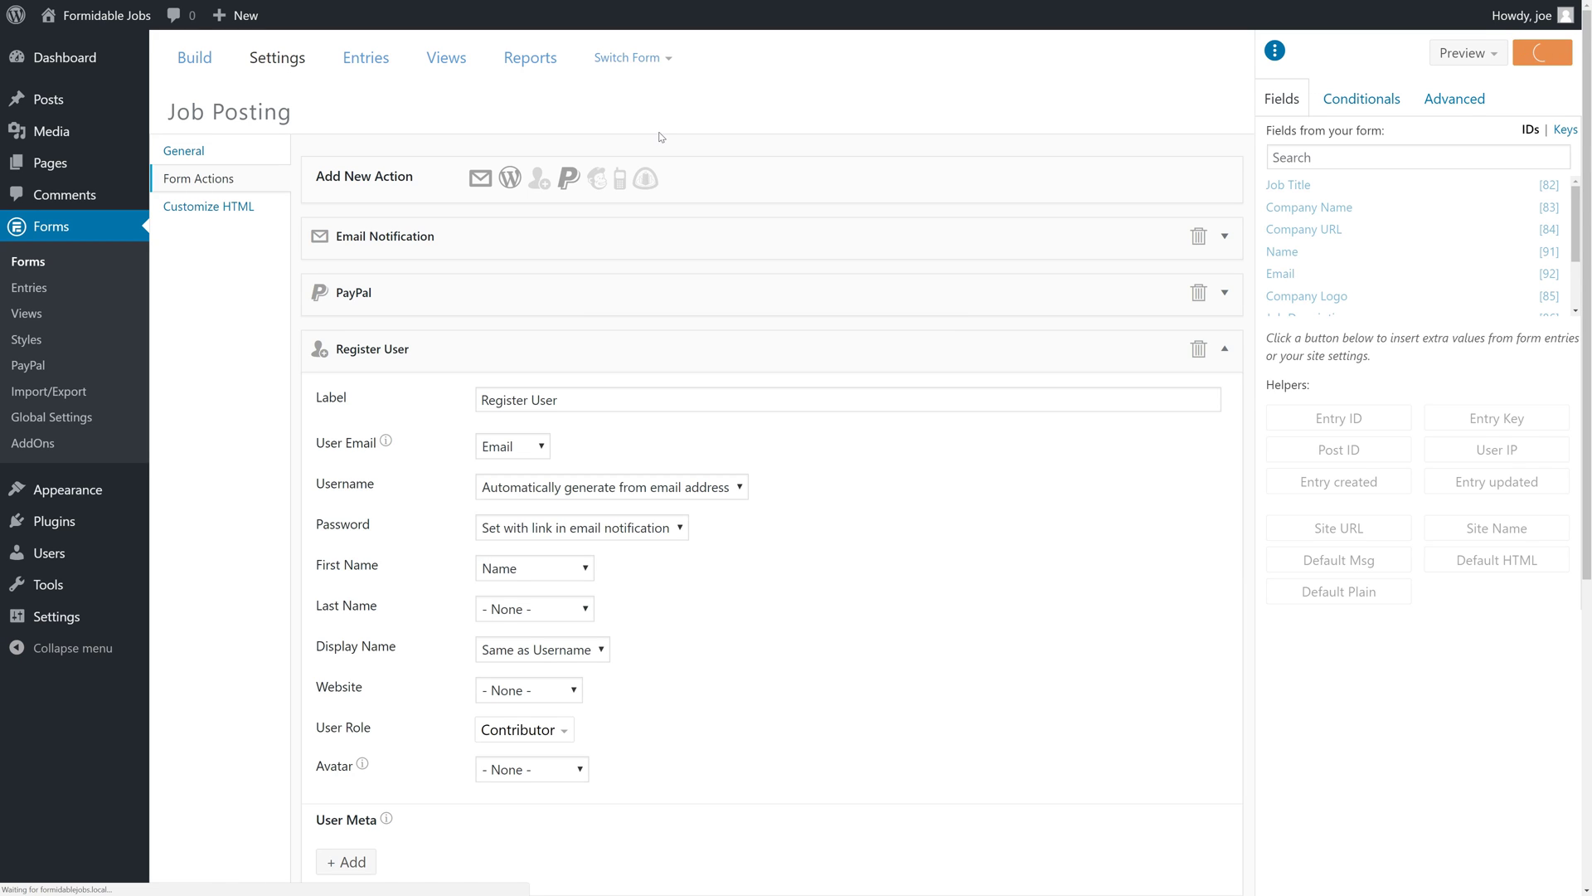